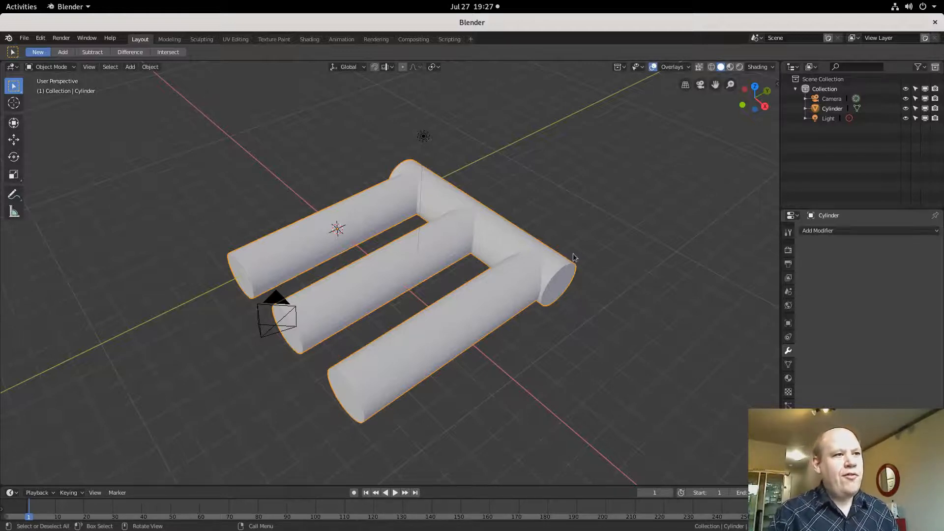
# Step: Copy the joined three-pronged cylinder object and paste a duplicate of it in the same place
pyautogui.click(597, 241)
pyautogui.click(519, 252)
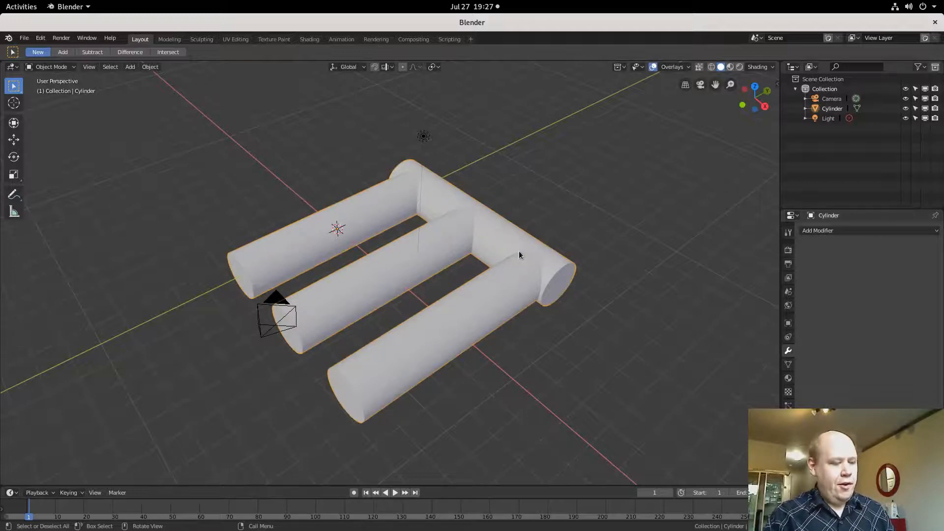
pyautogui.hotkey('ctrl', 'c')
pyautogui.hotkey('ctrl', 'v')
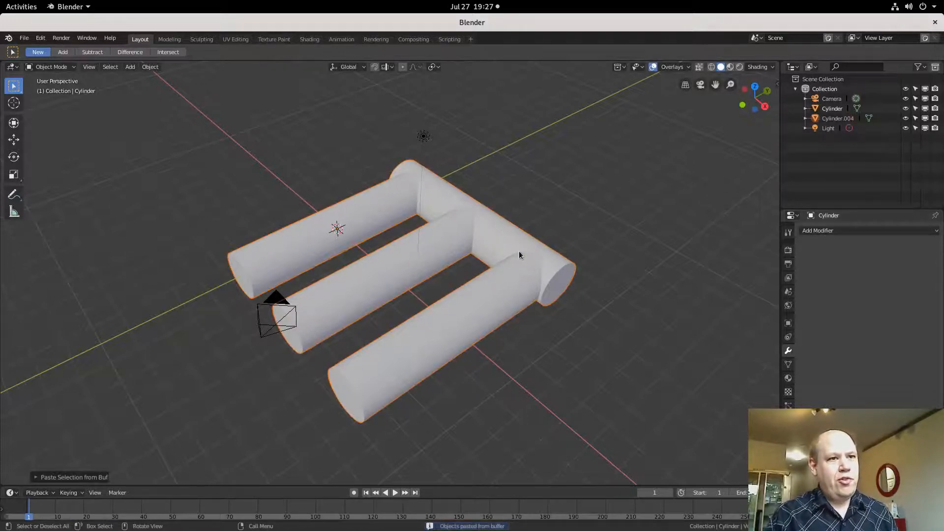
# Step: Apply the rotation and scale of the pasted cylinder copy
pyautogui.click(838, 118)
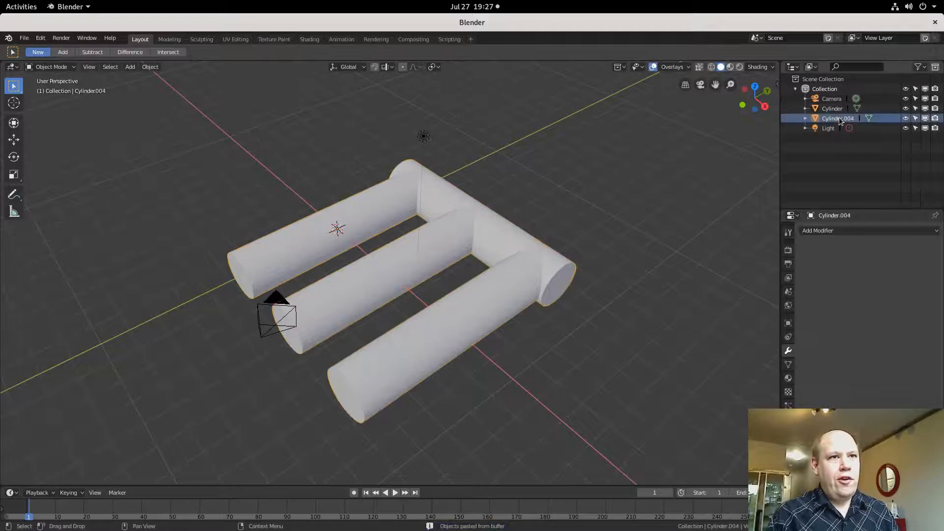
pyautogui.click(151, 68)
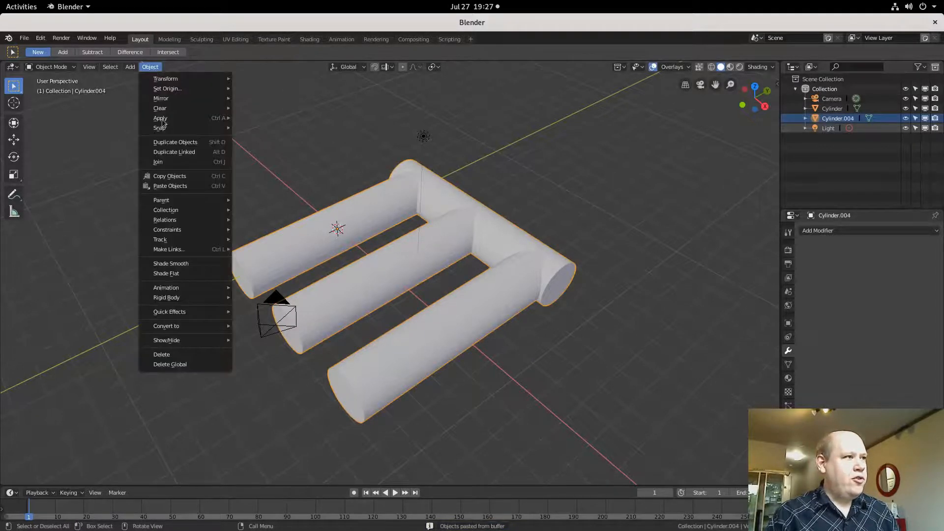
pyautogui.moveTo(162, 118)
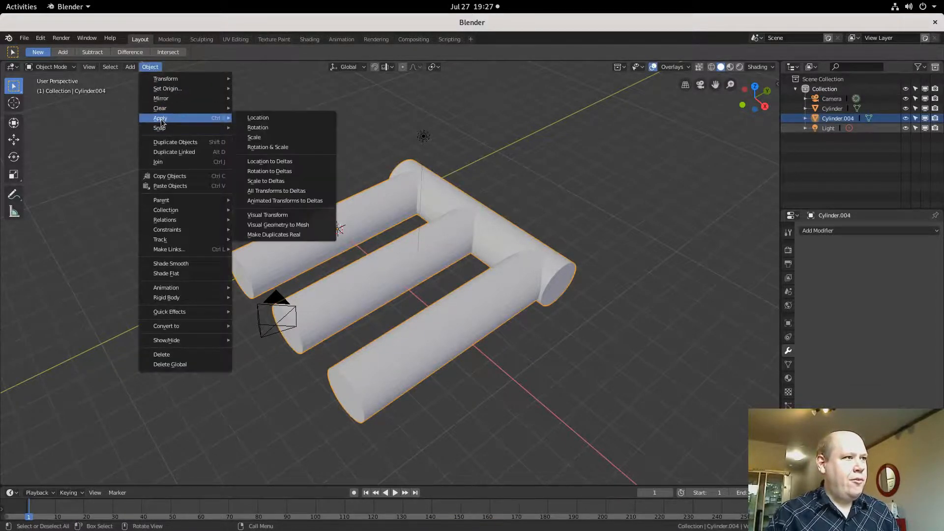
pyautogui.click(265, 147)
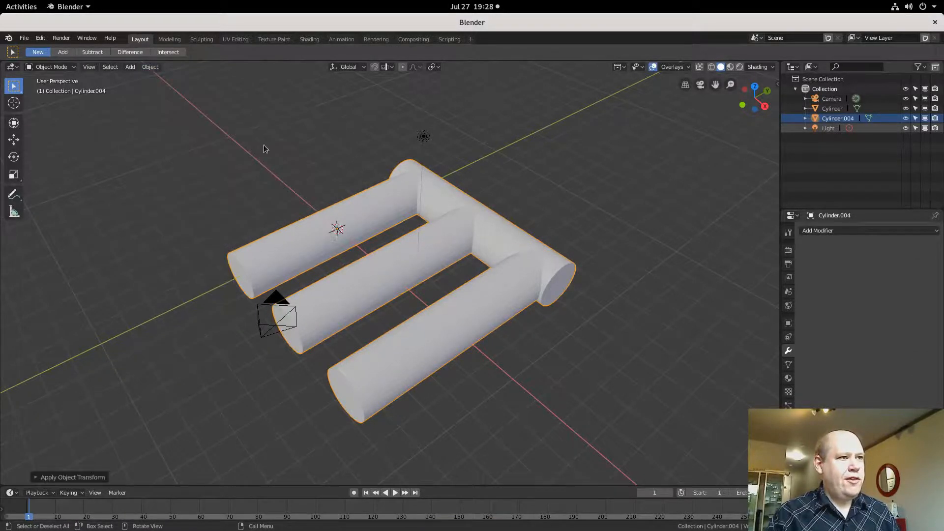
# Step: Add a Remesh modifier to the cylinder copy and set its mode to Smooth
pyautogui.click(836, 233)
pyautogui.click(749, 349)
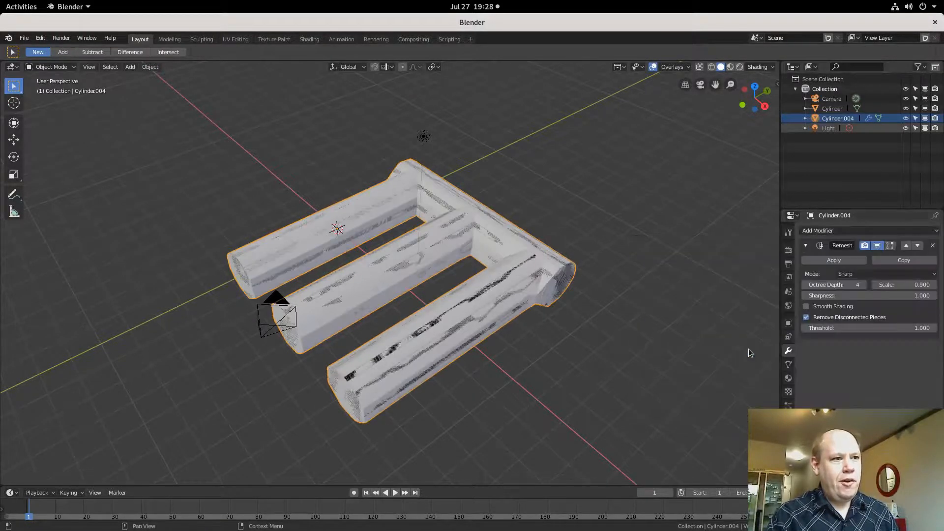
pyautogui.click(854, 275)
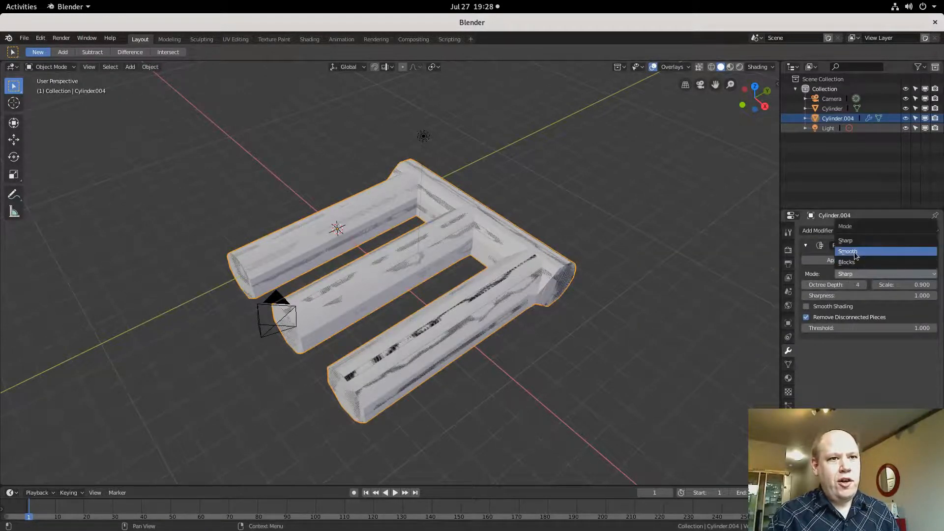
pyautogui.click(854, 251)
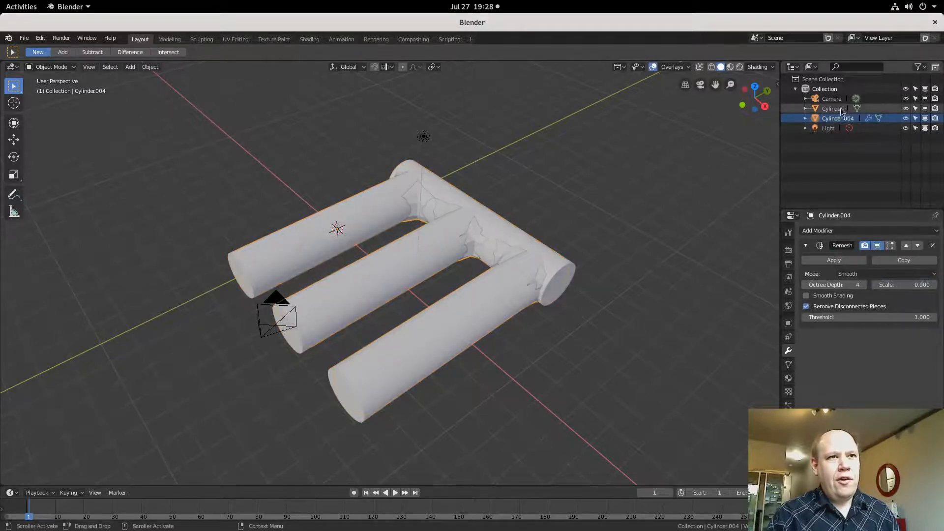
# Step: Display the scene in wireframe, set the Remesh octree depth to 7 and apply the modifier
pyautogui.click(711, 67)
pyautogui.scroll(4, 482, 304)
pyautogui.scroll(-1, 483, 304)
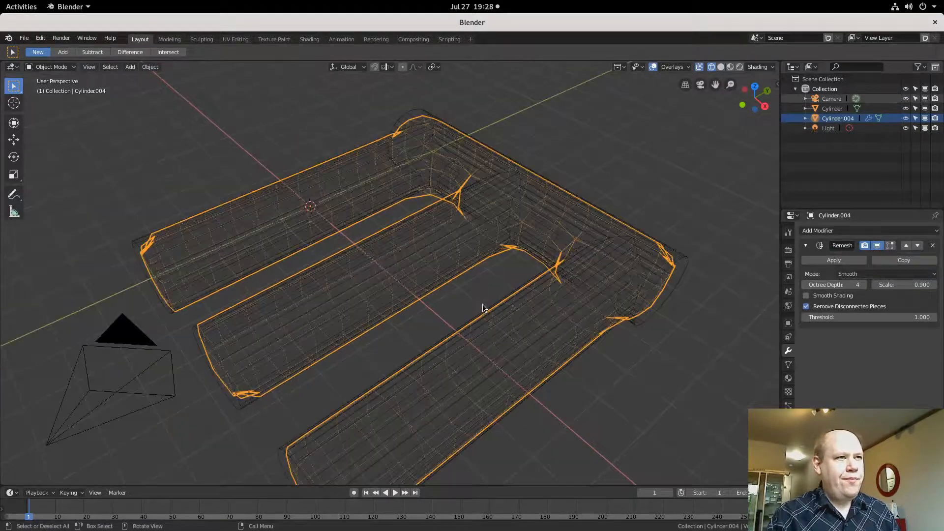
pyautogui.moveTo(484, 307); pyautogui.dragTo(461, 310, button='middle')
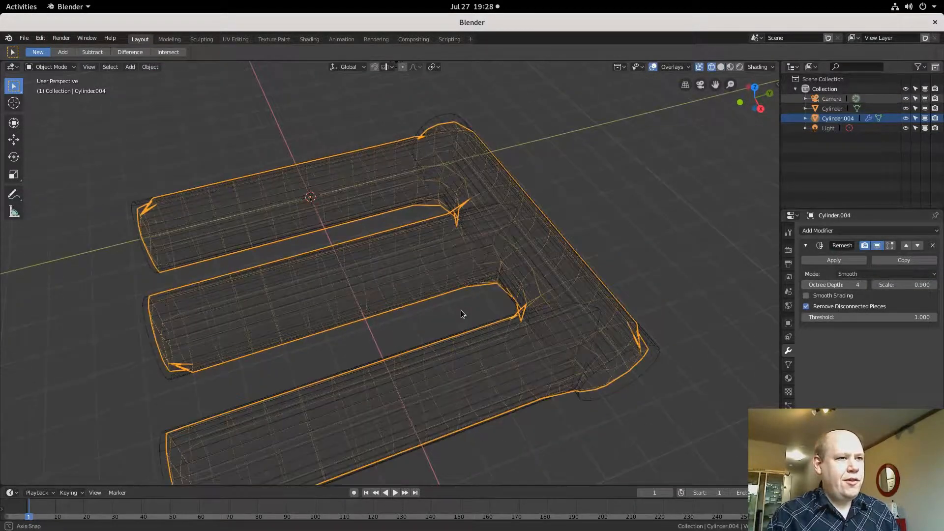
pyautogui.click(865, 285)
pyautogui.click(864, 285)
pyautogui.click(864, 285)
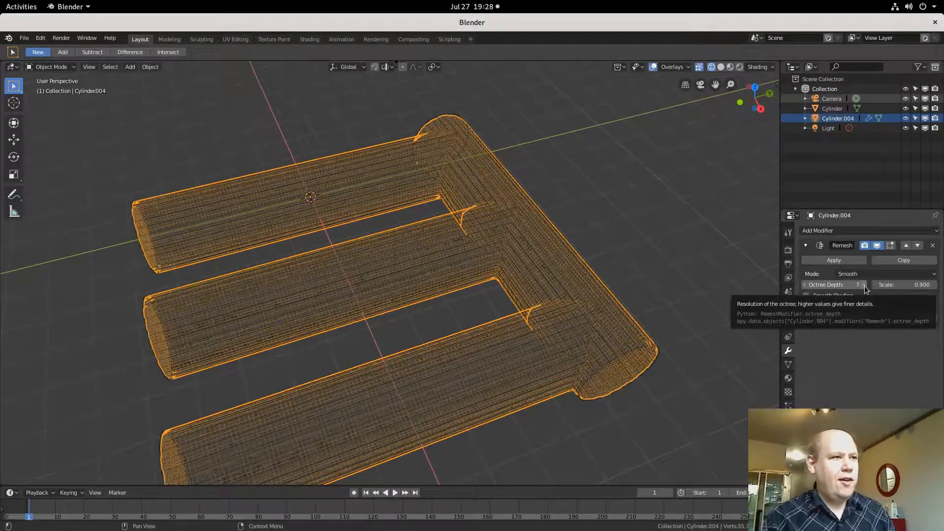
pyautogui.click(833, 261)
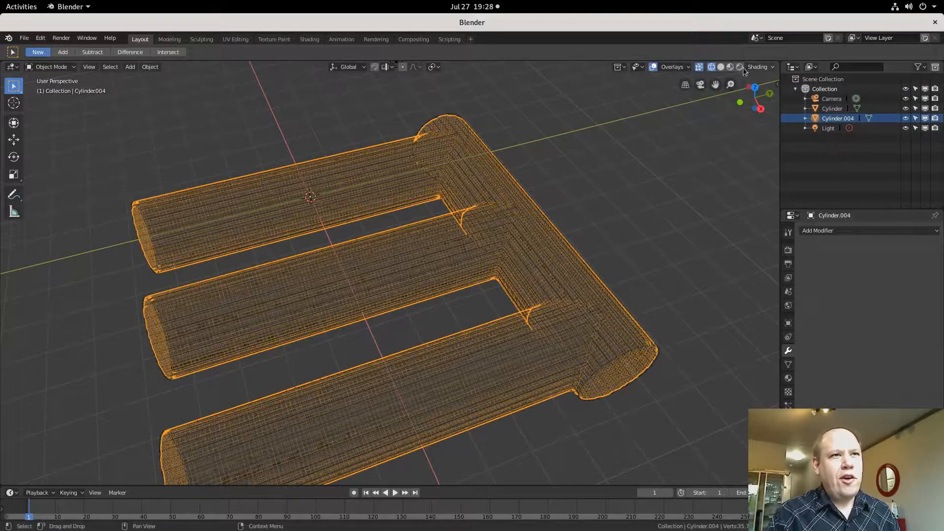
# Step: Return the viewport to solid shading and hide the original Cylinder object
pyautogui.click(721, 67)
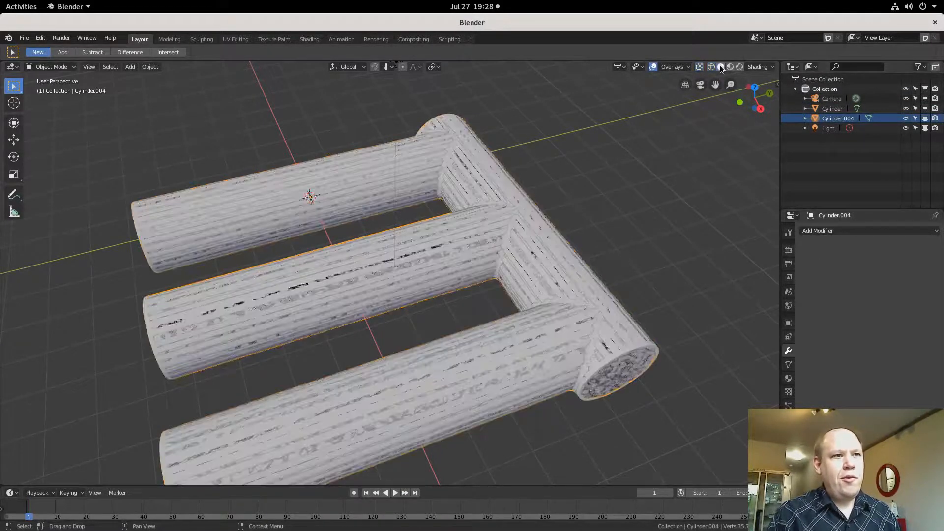
pyautogui.click(906, 109)
pyautogui.moveTo(593, 203)
pyautogui.mouseDown(button='middle')
pyautogui.moveTo(697, 209)
pyautogui.moveTo(405, 146)
pyautogui.mouseUp(button='middle')
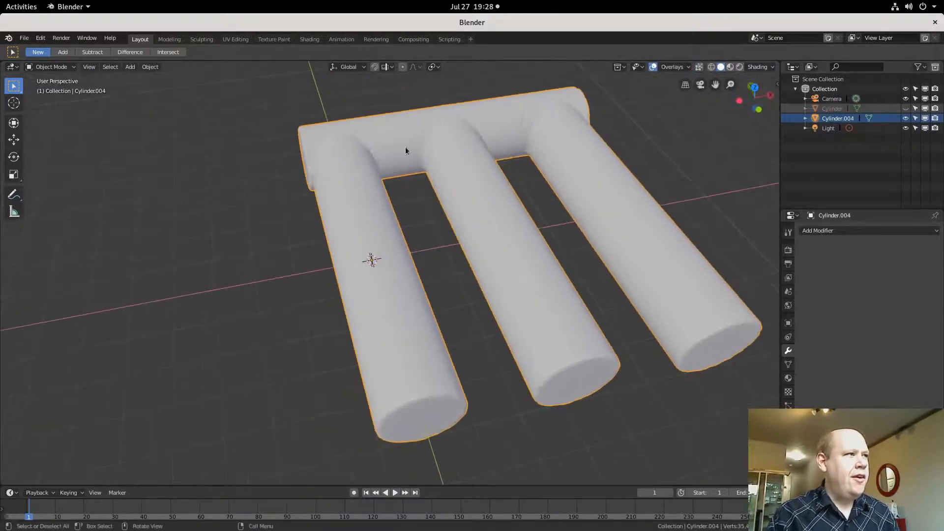
# Step: Switch the remeshed copy to Sculpt Mode and choose the Mask brush
pyautogui.click(49, 66)
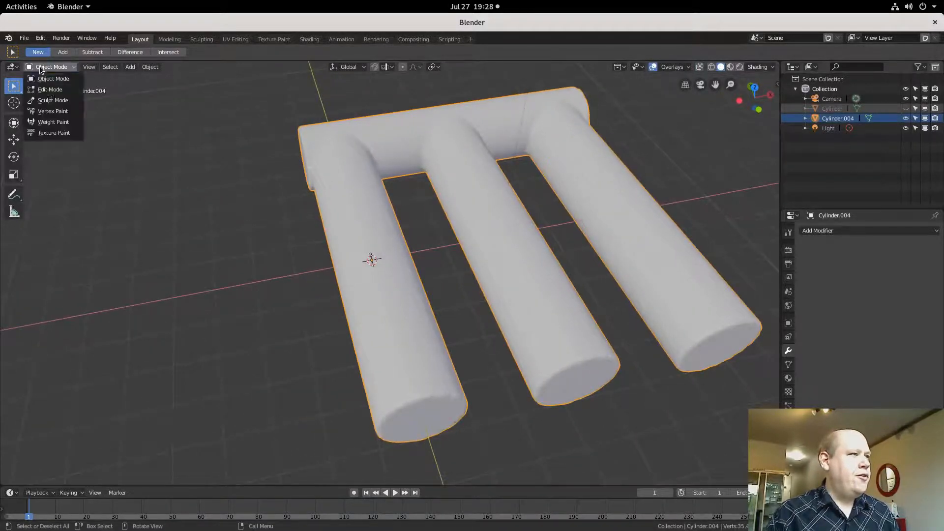
pyautogui.click(52, 101)
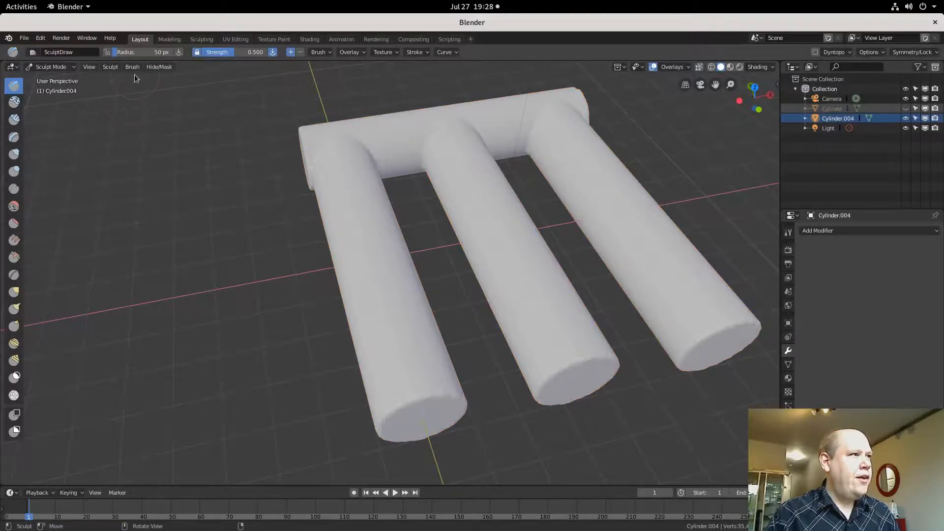
pyautogui.click(329, 52)
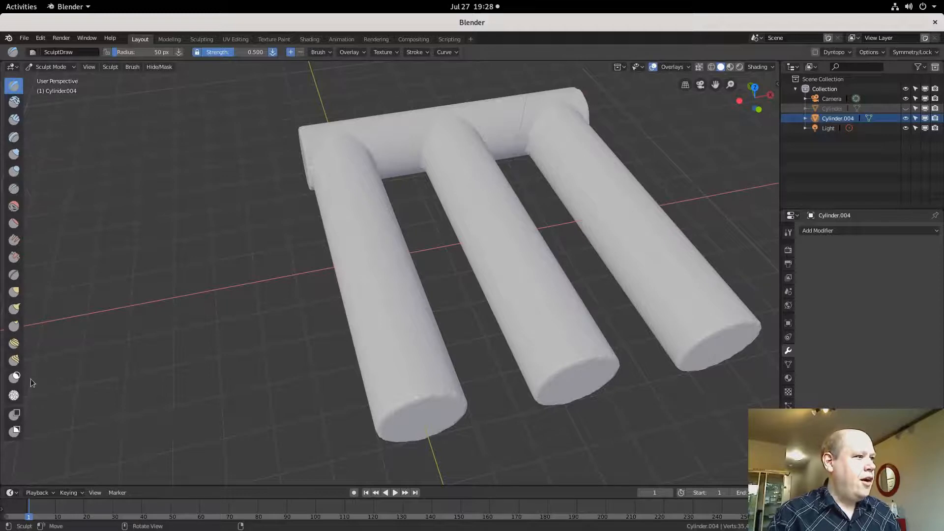
pyautogui.click(16, 377)
pyautogui.click(92, 69)
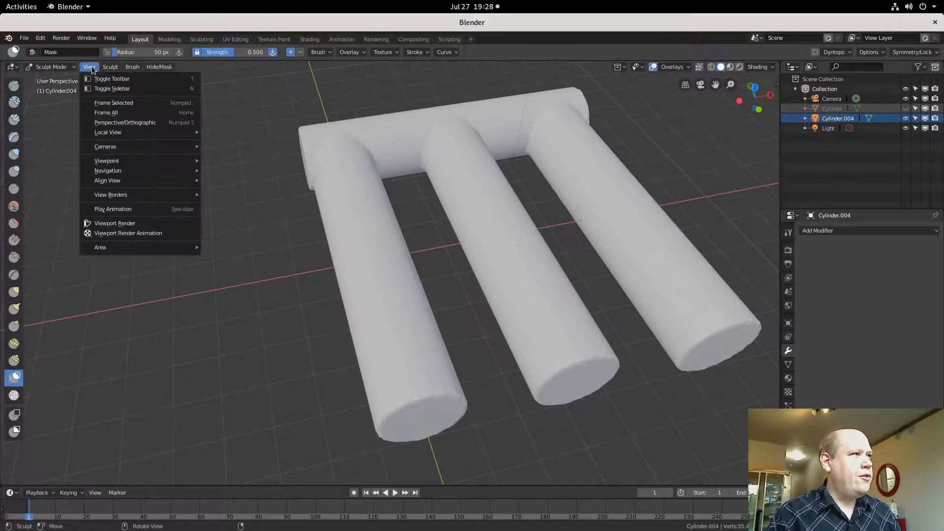
pyautogui.moveTo(108, 70)
pyautogui.click(122, 94)
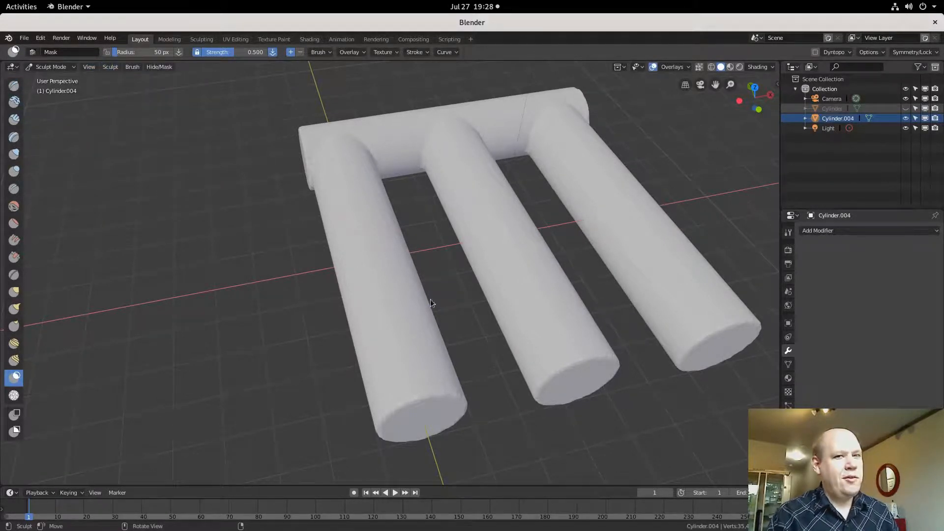
# Step: Paint winding, branching mask strokes over the three prongs and the crossbar with the 50 px Mask brush
pyautogui.moveTo(387, 321); pyautogui.dragTo(368, 324)
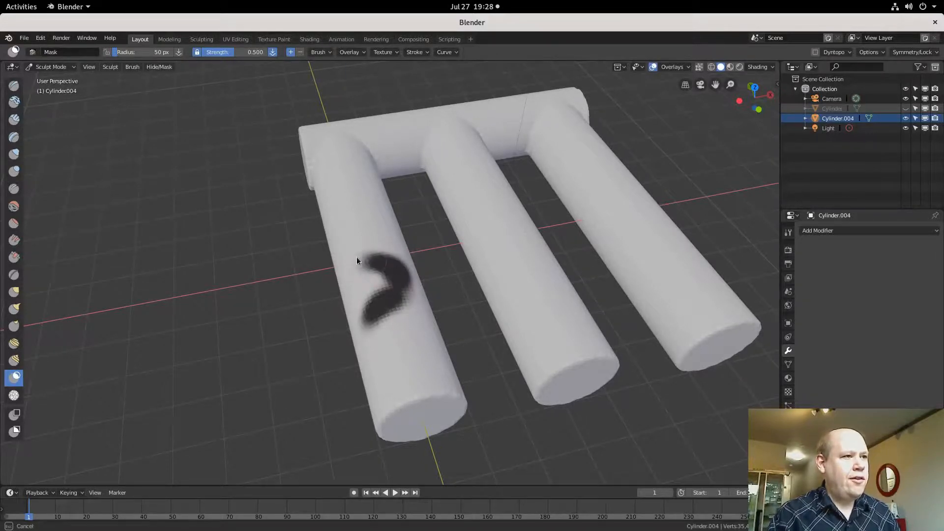
pyautogui.moveTo(347, 250)
pyautogui.mouseDown()
pyautogui.moveTo(411, 278)
pyautogui.moveTo(414, 304)
pyautogui.mouseUp()
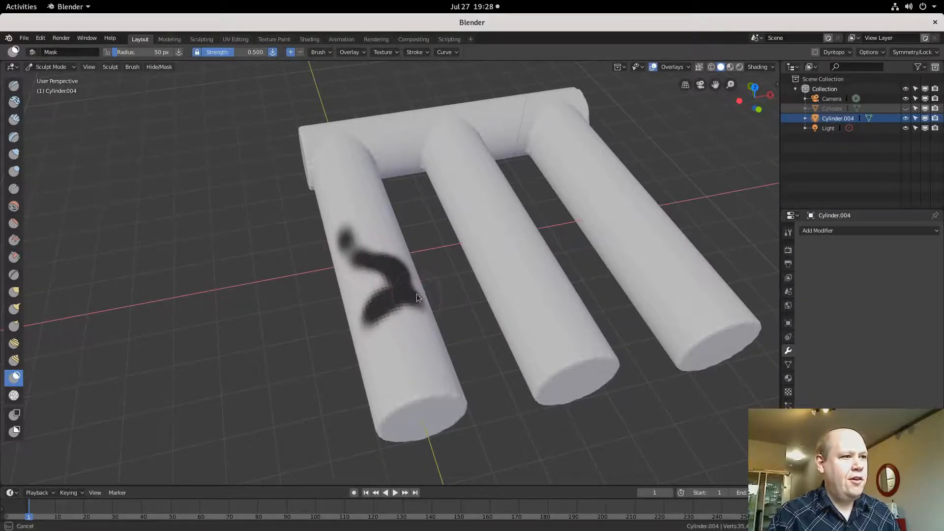
pyautogui.moveTo(417, 294)
pyautogui.mouseDown(button='middle')
pyautogui.moveTo(370, 293)
pyautogui.moveTo(318, 244)
pyautogui.mouseUp(button='middle')
pyautogui.moveTo(288, 219); pyautogui.dragTo(290, 251)
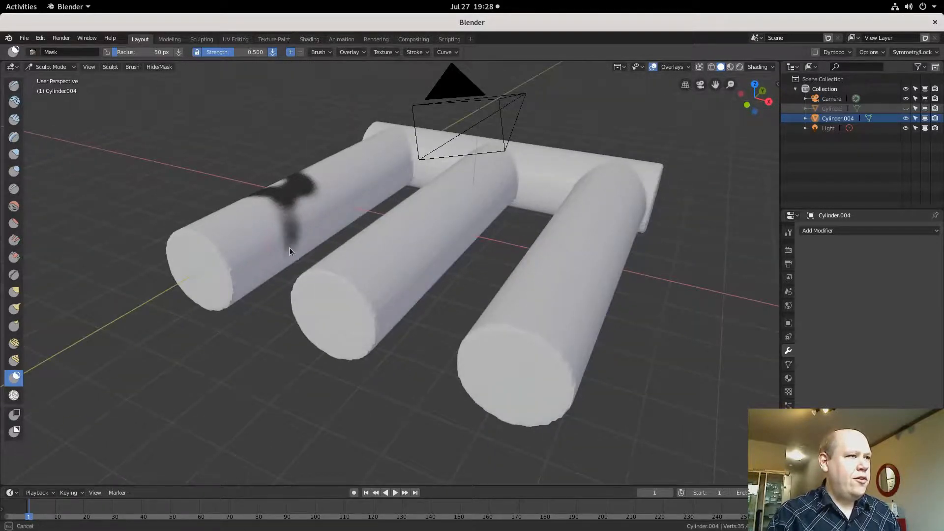
pyautogui.moveTo(289, 211); pyautogui.dragTo(287, 218)
pyautogui.moveTo(287, 218); pyautogui.dragTo(390, 246, button='middle')
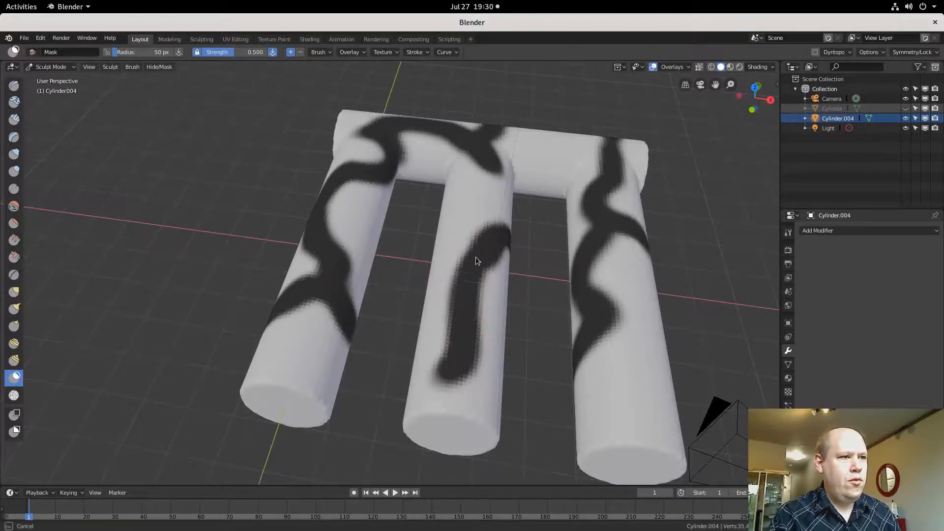
pyautogui.moveTo(476, 261); pyautogui.dragTo(479, 254)
pyautogui.moveTo(479, 253); pyautogui.dragTo(513, 259, button='middle')
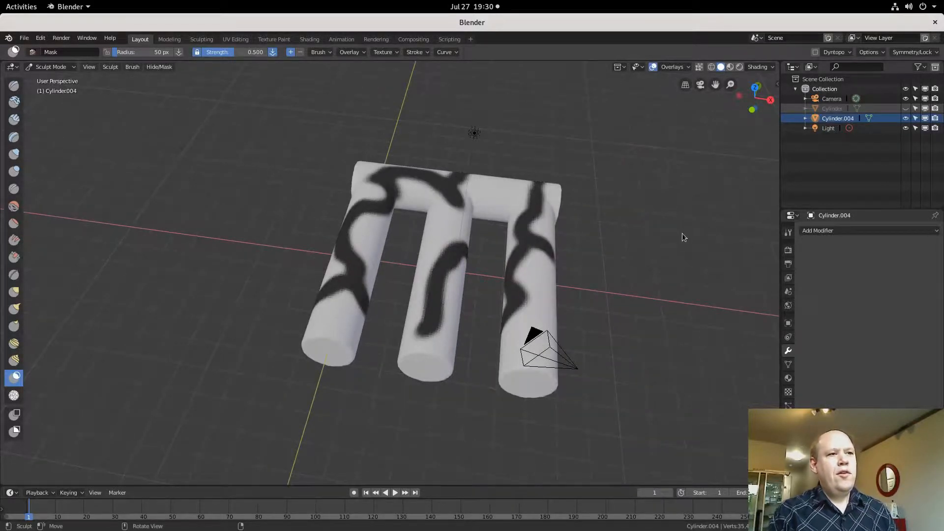
pyautogui.moveTo(683, 234)
pyautogui.mouseDown(button='middle')
pyautogui.moveTo(608, 214)
pyautogui.moveTo(643, 244)
pyautogui.moveTo(563, 195)
pyautogui.moveTo(580, 128)
pyautogui.moveTo(614, 228)
pyautogui.mouseUp(button='middle')
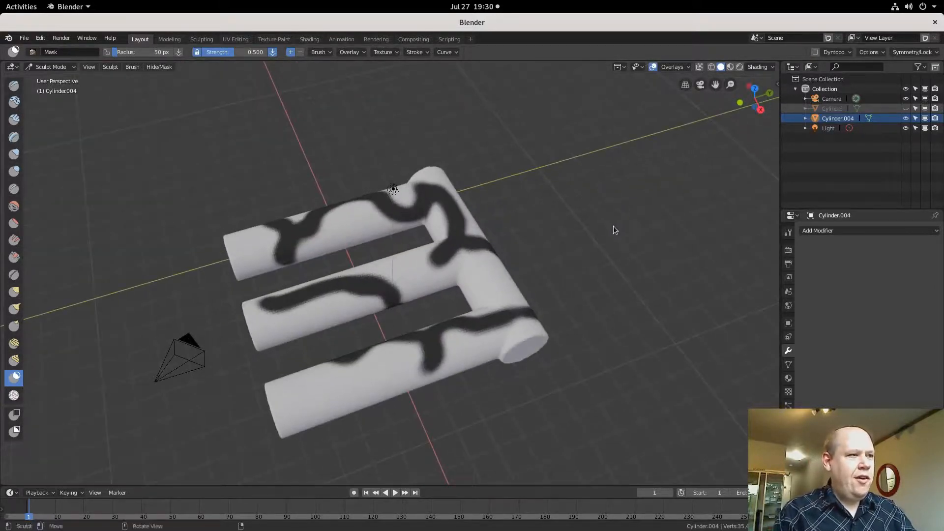
# Step: Invert the painted mask and hide the masked surface, leaving only the painted strands shown
pyautogui.click(165, 68)
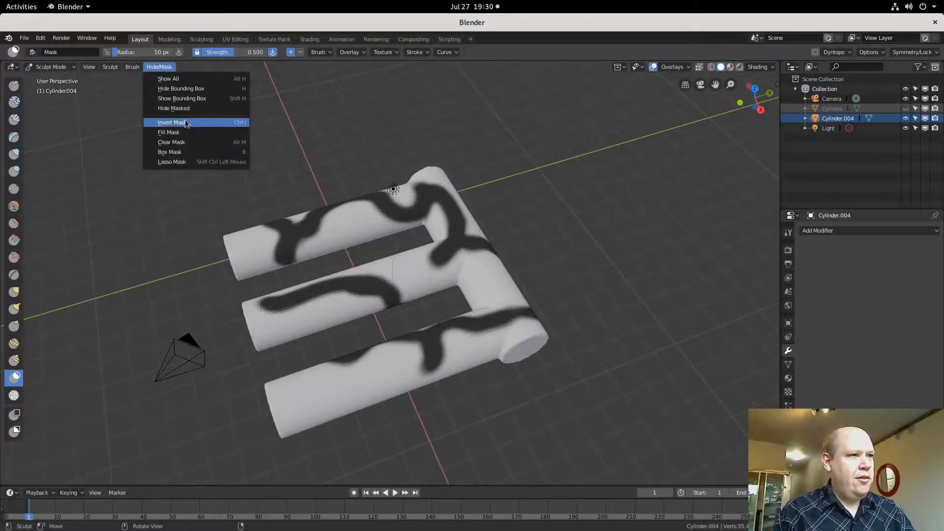
pyautogui.click(185, 121)
pyautogui.click(152, 67)
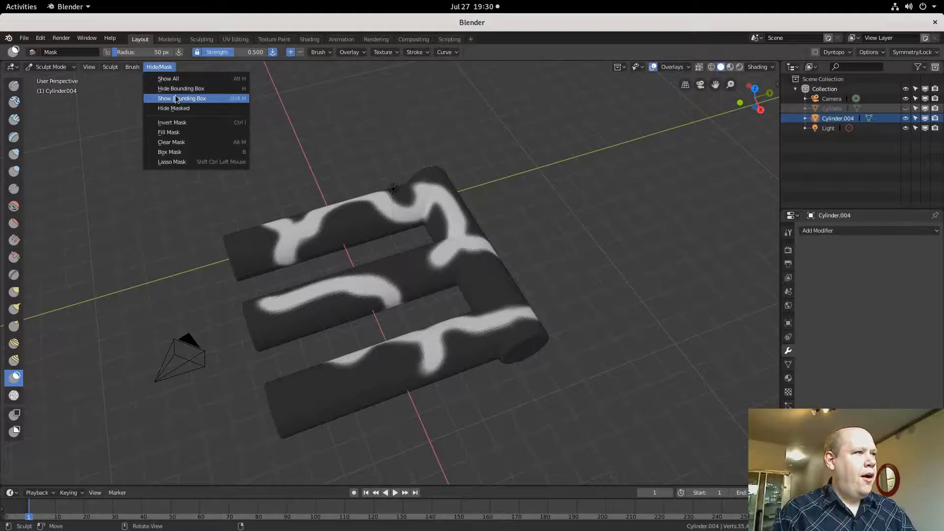
pyautogui.click(178, 109)
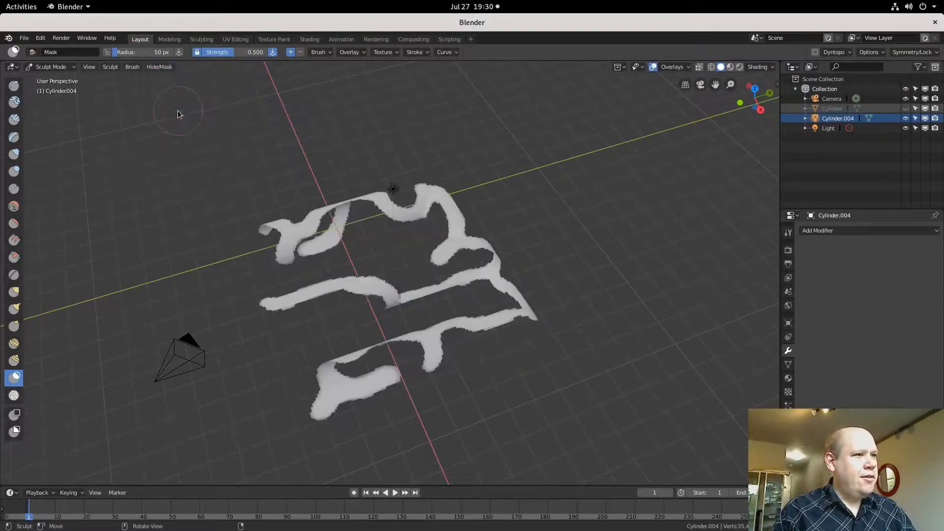
pyautogui.moveTo(430, 156); pyautogui.dragTo(455, 210, button='middle')
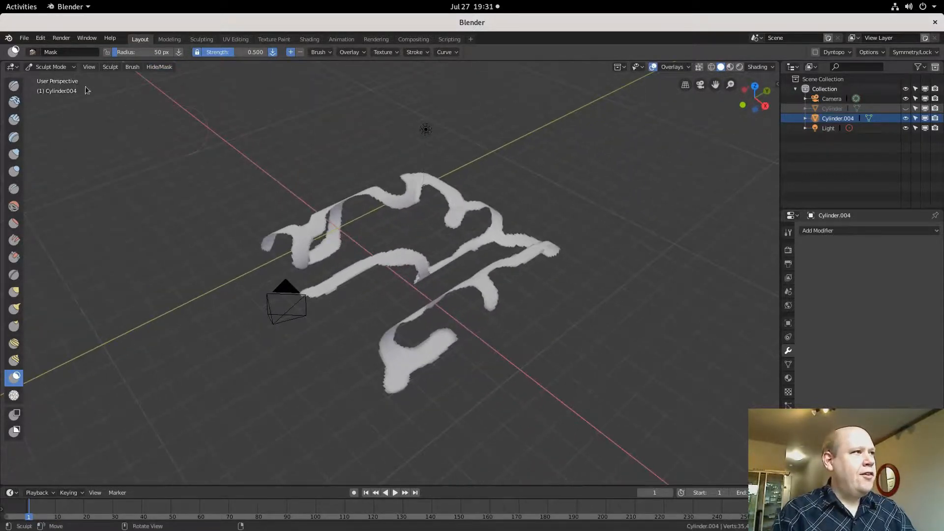
# Step: Select all visible strand vertices in Edit Mode with wireframe display, and return to Sculpt Mode
pyautogui.click(51, 66)
pyautogui.click(47, 87)
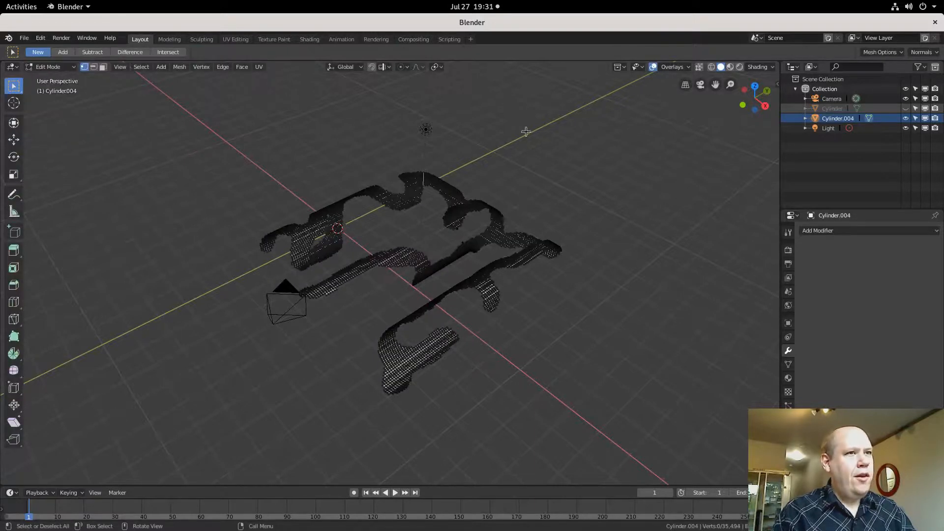
pyautogui.click(711, 66)
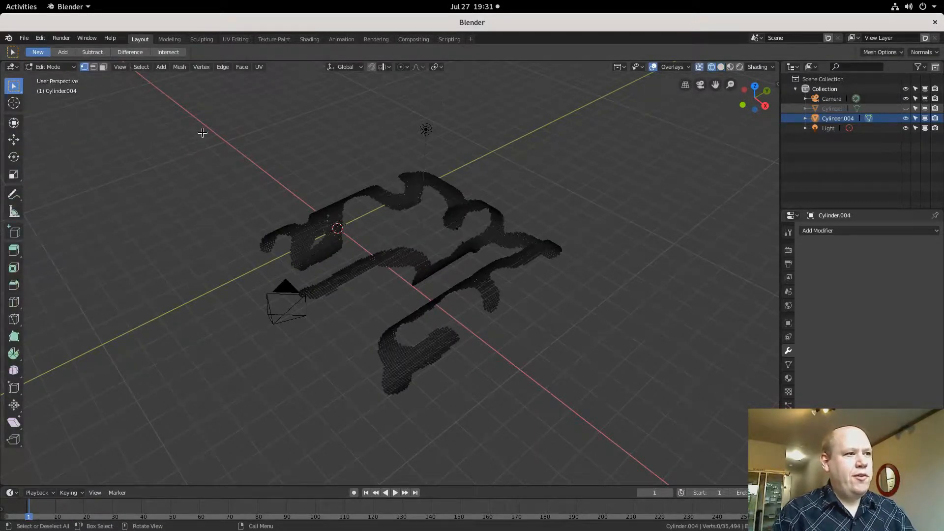
pyautogui.moveTo(203, 133); pyautogui.dragTo(628, 421)
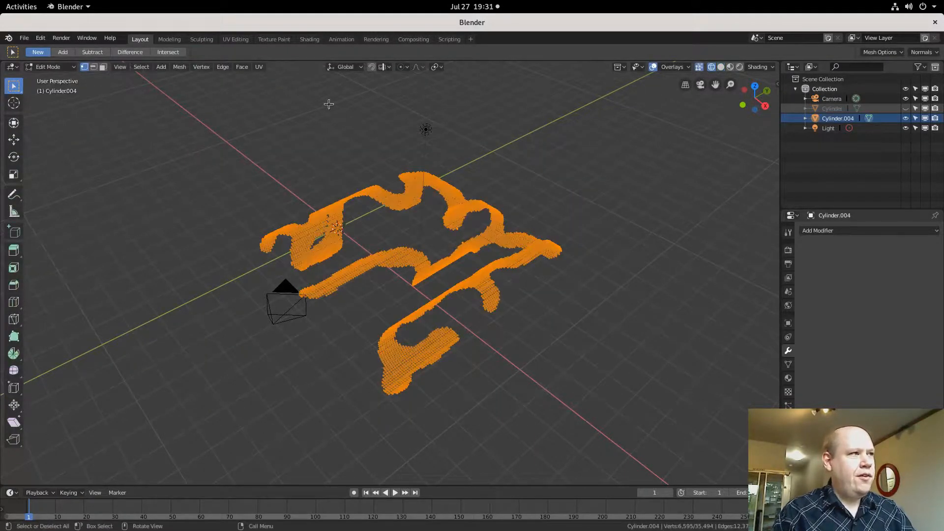
pyautogui.click(48, 70)
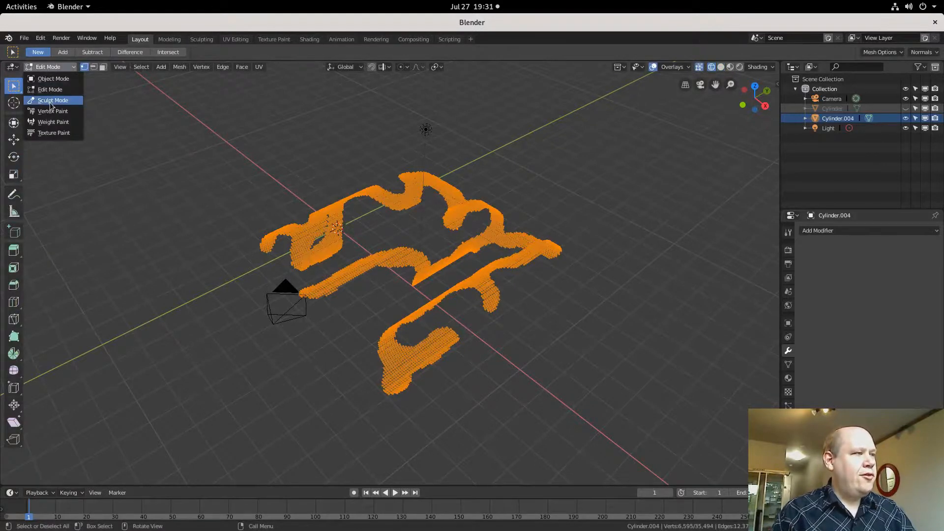
pyautogui.click(49, 100)
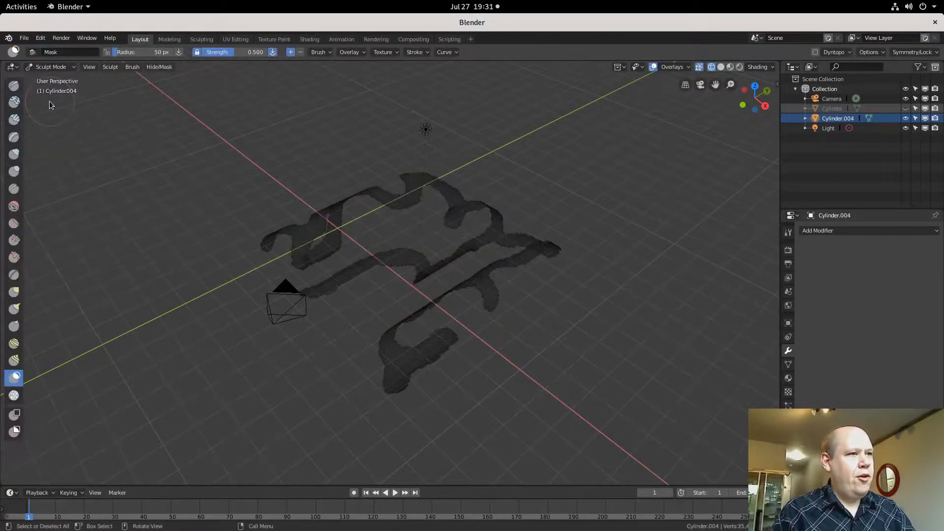
# Step: Reveal all the hidden geometry of the sculpted copy and switch it to Edit Mode
pyautogui.click(159, 68)
pyautogui.click(168, 79)
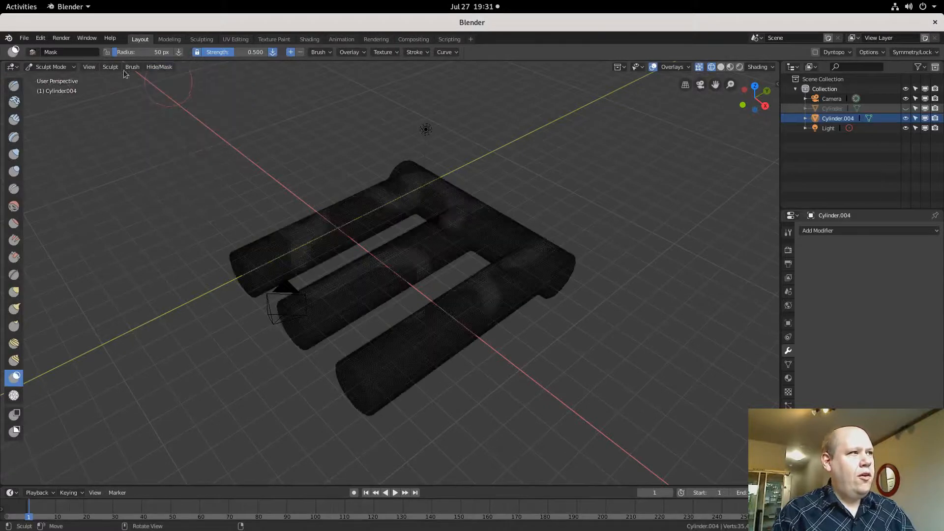
pyautogui.click(54, 67)
pyautogui.click(54, 90)
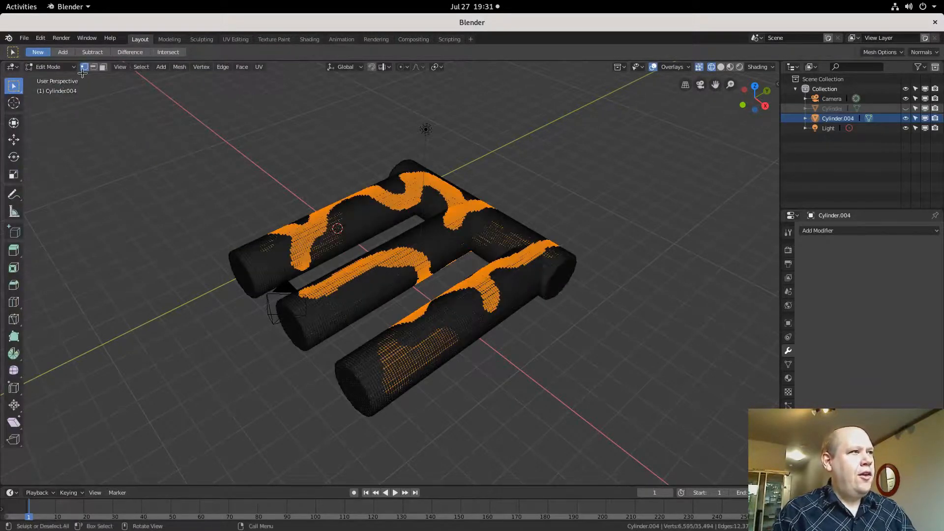
# Step: Invert the vertex selection and delete the unpainted vertices of the copy, leaving only the strands
pyautogui.click(142, 67)
pyautogui.click(152, 98)
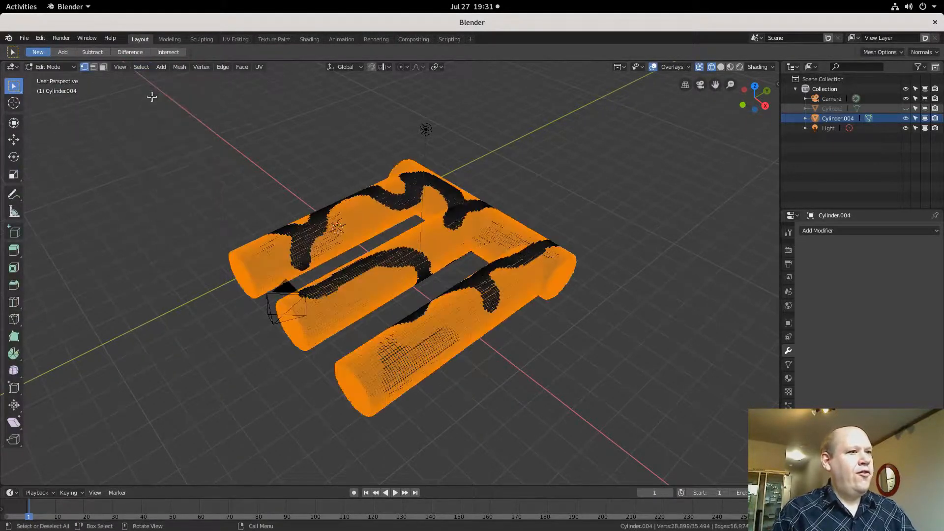
pyautogui.press('x')
pyautogui.click(151, 97)
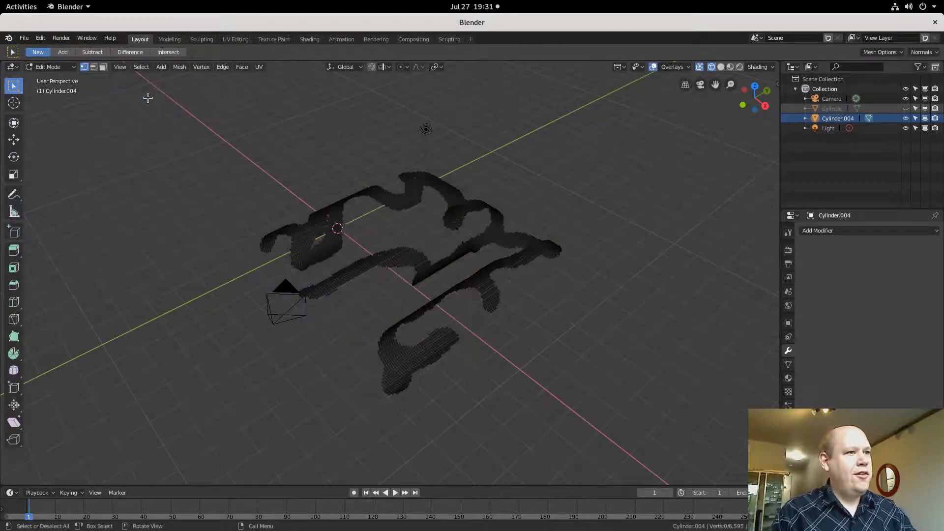
# Step: Display face normals on the strand mesh and check which way they point
pyautogui.moveTo(385, 179); pyautogui.dragTo(373, 230, button='middle')
pyautogui.scroll(4, 415, 232)
pyautogui.scroll(-2, 415, 232)
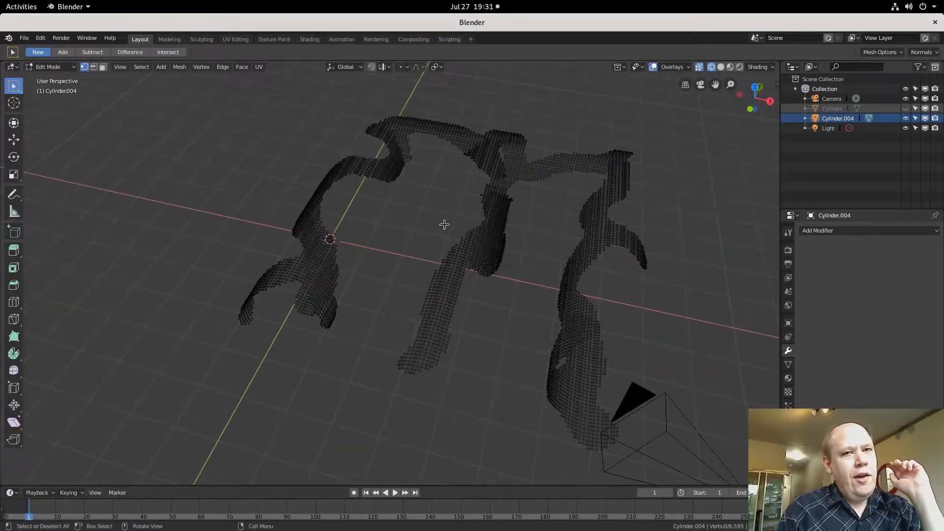
pyautogui.moveTo(488, 245); pyautogui.dragTo(450, 241, button='middle')
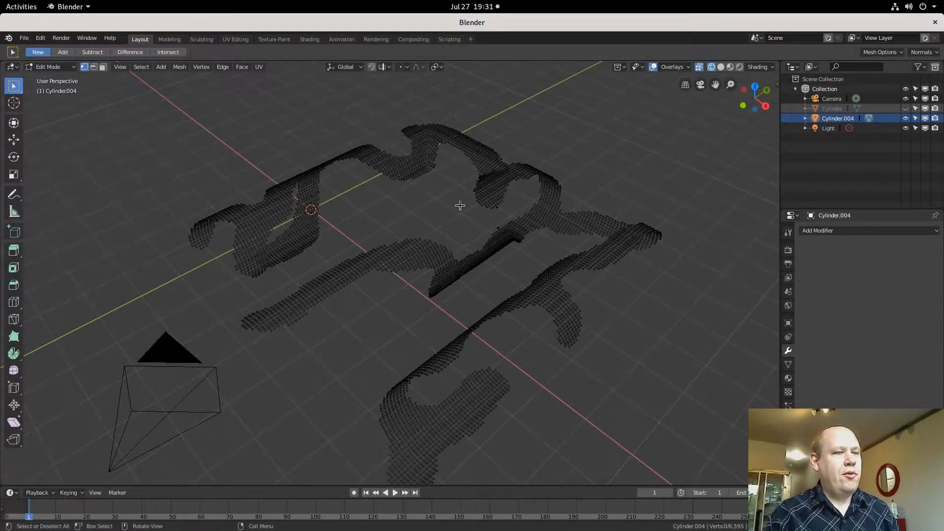
pyautogui.click(675, 68)
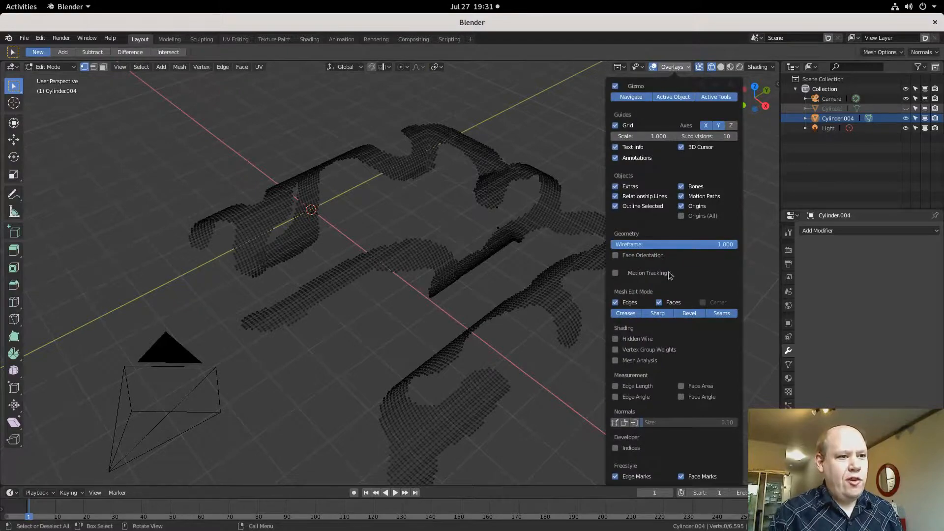
pyautogui.click(633, 424)
pyautogui.moveTo(405, 345)
pyautogui.mouseDown(button='middle')
pyautogui.moveTo(438, 339)
pyautogui.moveTo(403, 327)
pyautogui.mouseUp(button='middle')
pyautogui.scroll(4, 438, 339)
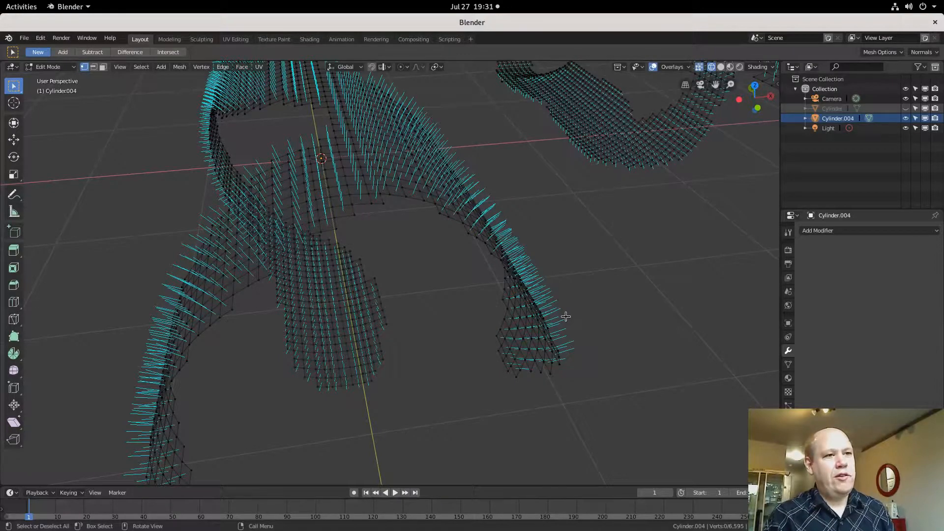
pyautogui.moveTo(583, 316)
pyautogui.mouseDown(button='middle')
pyautogui.moveTo(558, 320)
pyautogui.moveTo(586, 318)
pyautogui.mouseUp(button='middle')
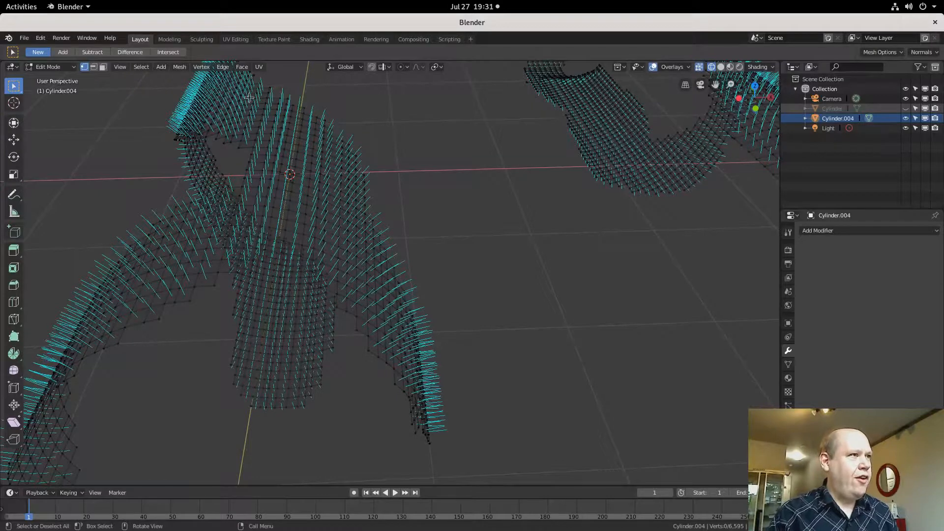
# Step: Select all strand geometry and extrude the faces outward along their normals to thicken the strands
pyautogui.click(141, 67)
pyautogui.click(144, 82)
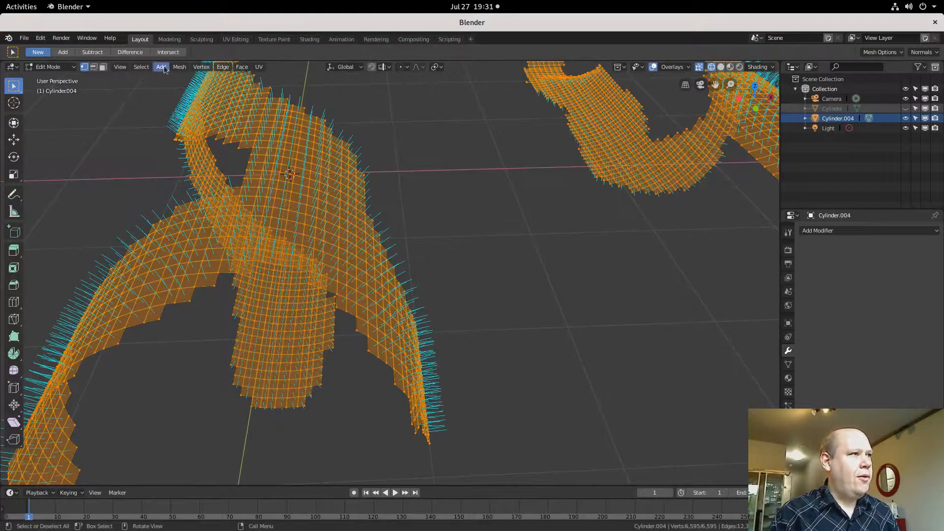
pyautogui.click(237, 69)
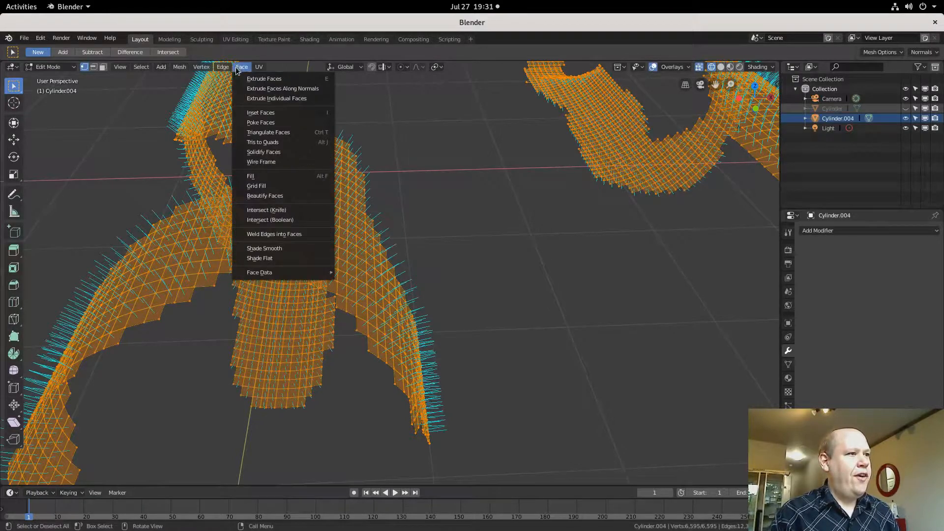
pyautogui.click(281, 89)
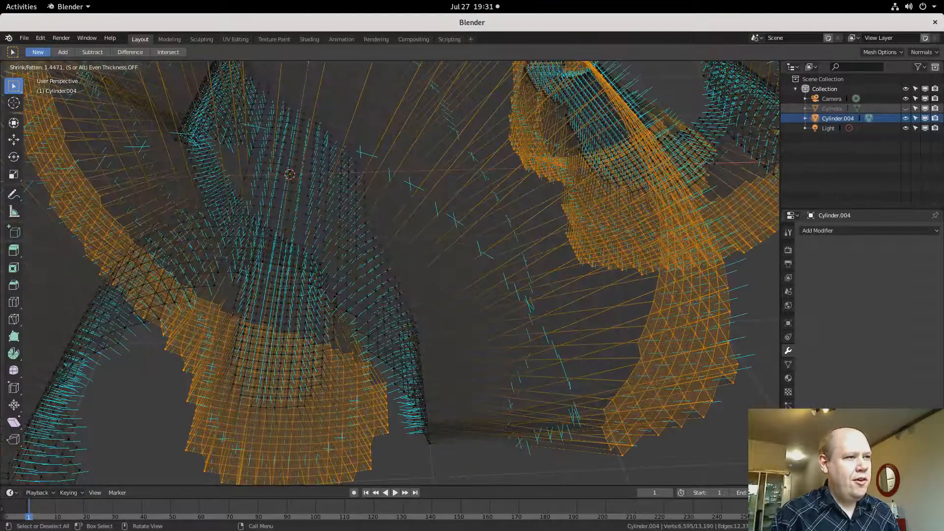
pyautogui.click(520, 218)
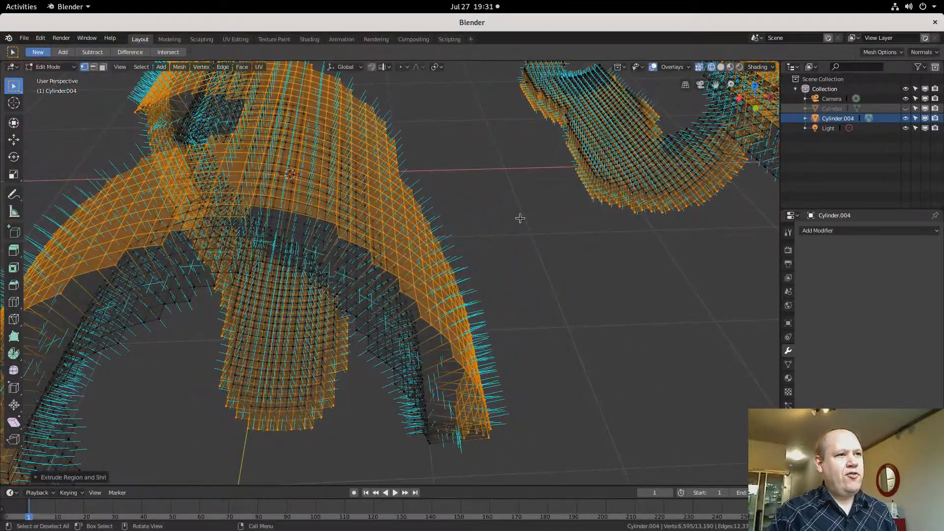
# Step: Return to Object Mode and unhide the original Cylinder, showing it with the thickened strands in solid shading
pyautogui.moveTo(520, 218); pyautogui.dragTo(492, 211, button='middle')
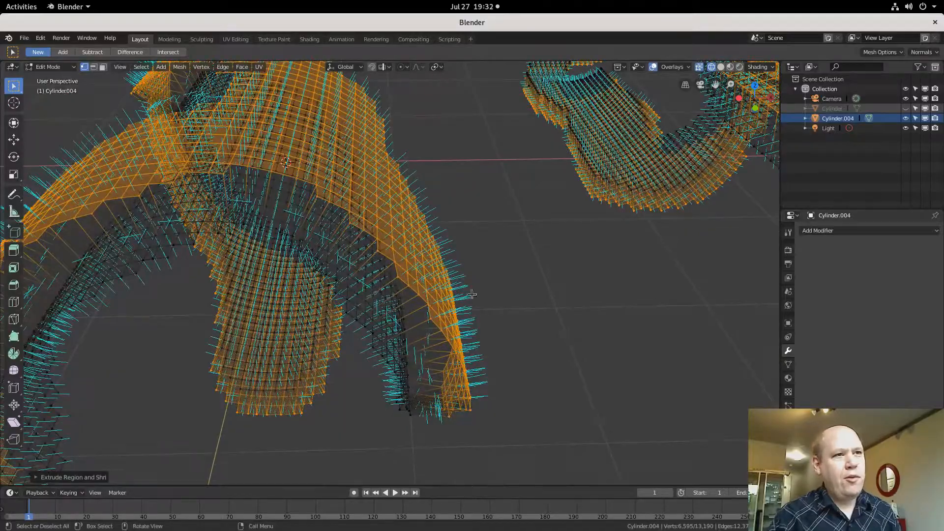
pyautogui.moveTo(473, 294); pyautogui.dragTo(501, 280, button='middle')
pyautogui.scroll(-3, 463, 287)
pyautogui.scroll(-3, 463, 288)
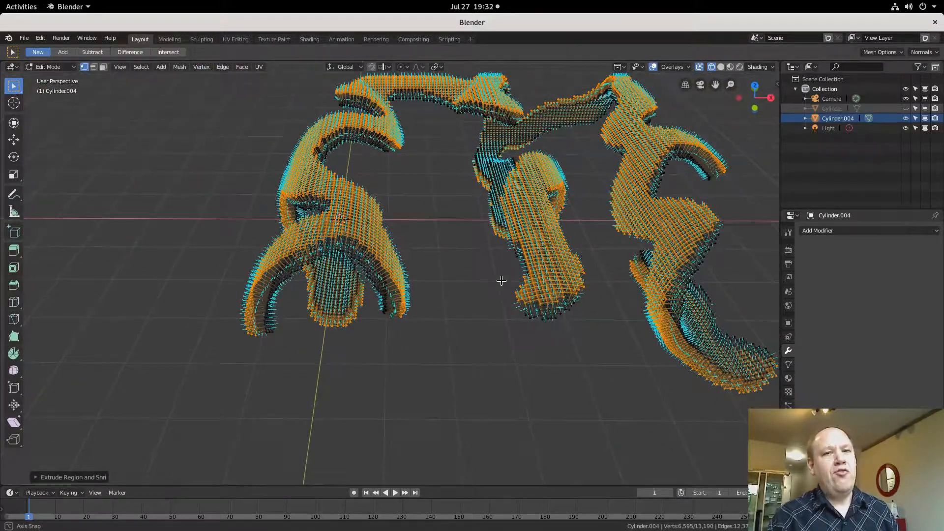
pyautogui.moveTo(482, 288); pyautogui.dragTo(469, 272, button='middle')
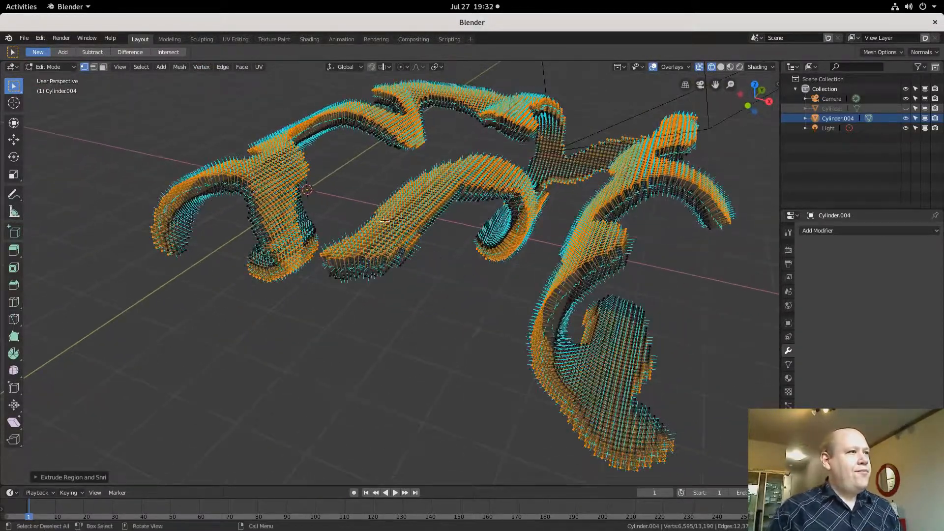
pyautogui.click(58, 72)
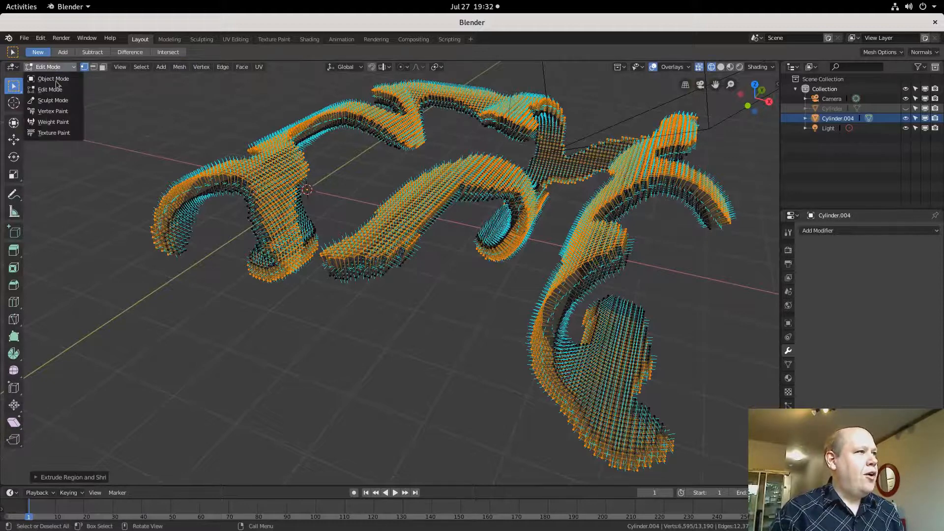
pyautogui.click(55, 81)
pyautogui.moveTo(294, 196); pyautogui.dragTo(507, 187, button='middle')
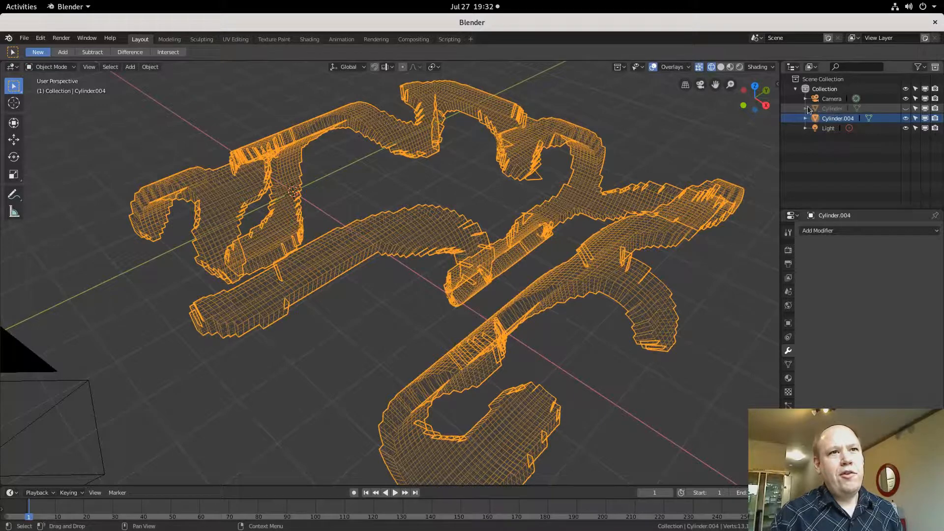
pyautogui.click(906, 109)
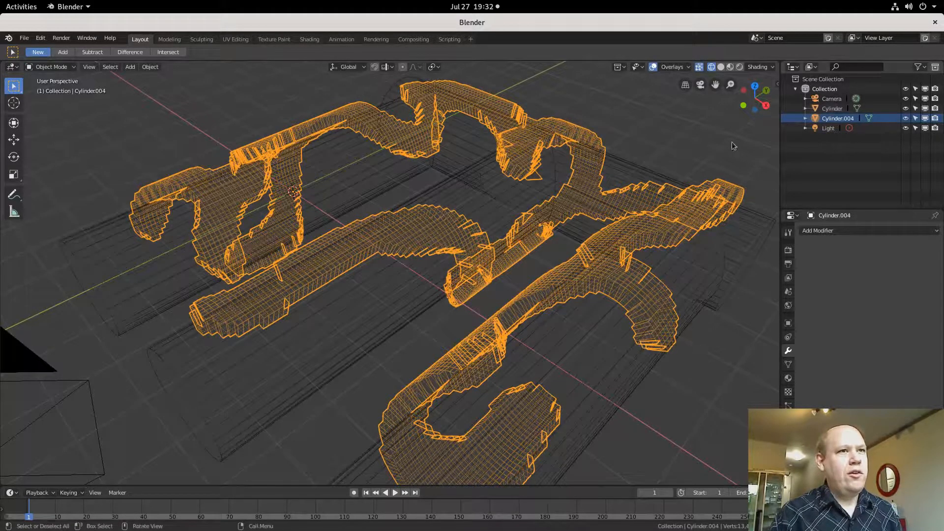
pyautogui.click(722, 67)
pyautogui.moveTo(607, 224); pyautogui.dragTo(641, 243, button='middle')
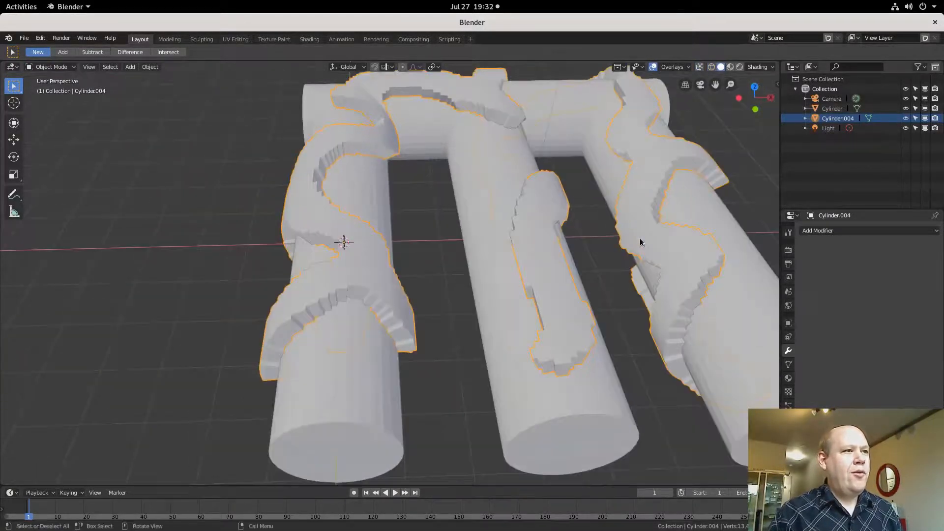
# Step: Give the strand object a new material with an orange base color (RGB 0.800, 0.057, 0.000) and show it in material preview shading
pyautogui.click(788, 378)
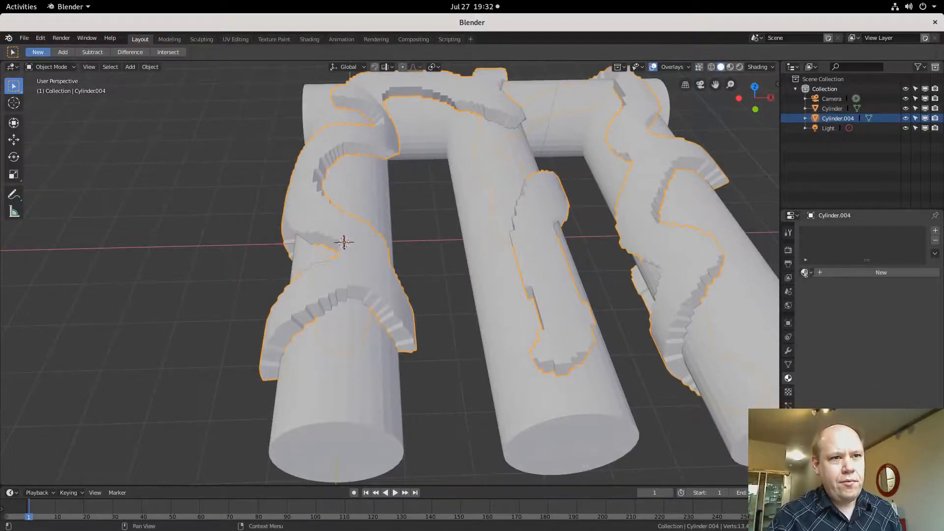
pyautogui.click(806, 272)
pyautogui.click(870, 274)
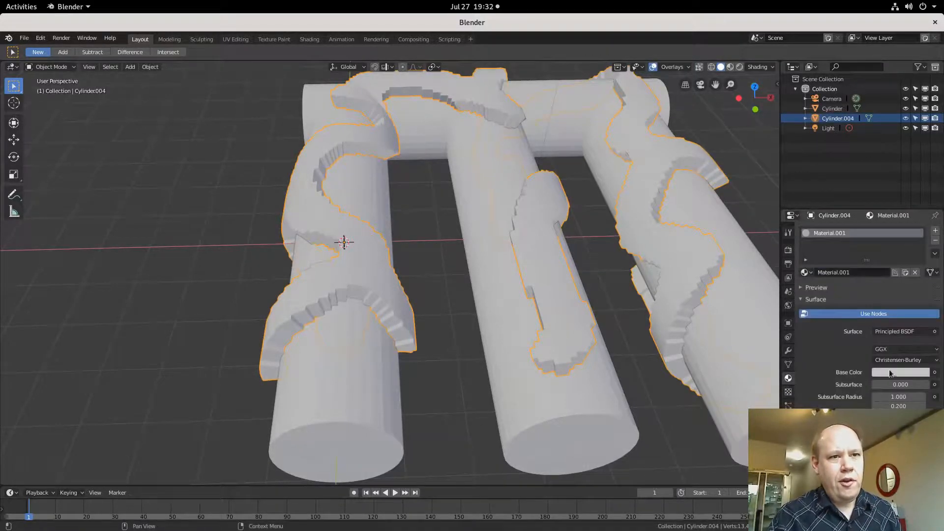
pyautogui.click(892, 375)
pyautogui.click(868, 301)
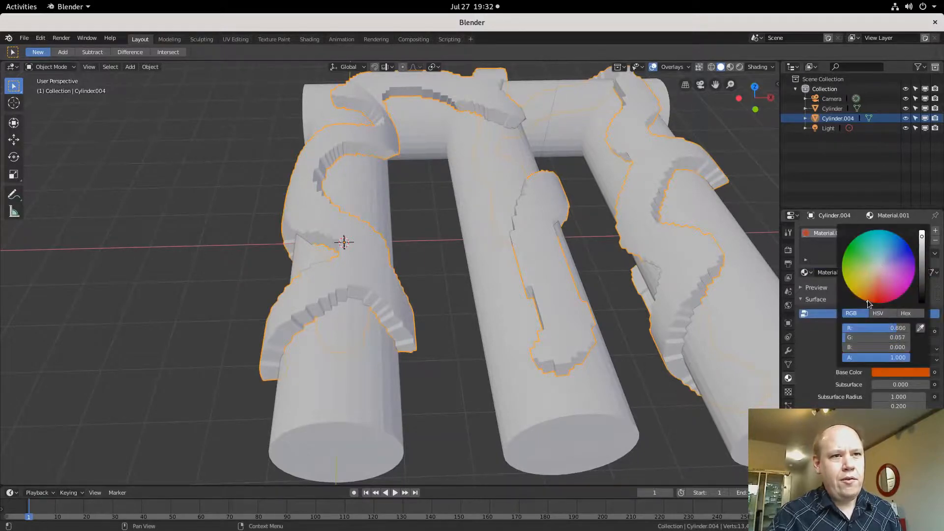
pyautogui.click(731, 67)
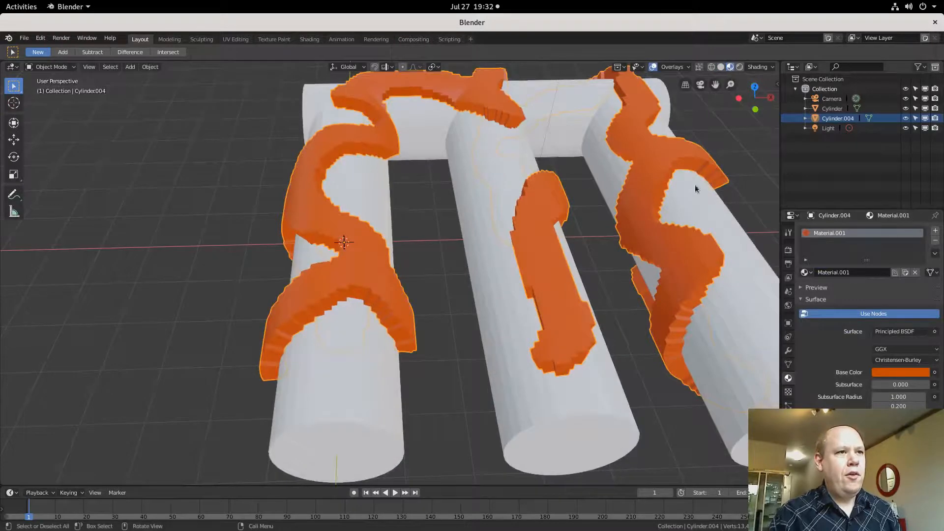
# Step: Examine the strands around the cylinders from several angles, comparing wireframe, solid and material preview shading
pyautogui.moveTo(695, 184)
pyautogui.mouseDown(button='middle')
pyautogui.moveTo(659, 200)
pyautogui.moveTo(597, 204)
pyautogui.mouseUp(button='middle')
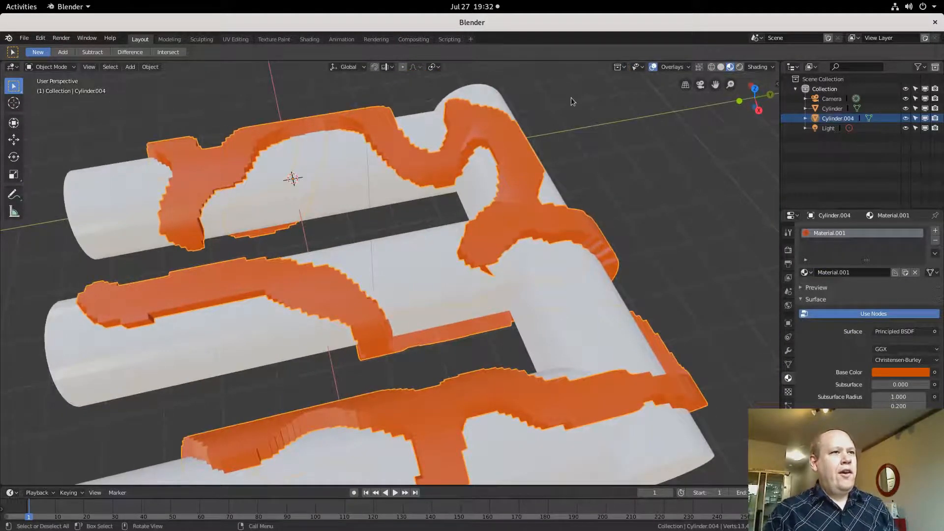
pyautogui.scroll(-2, 584, 149)
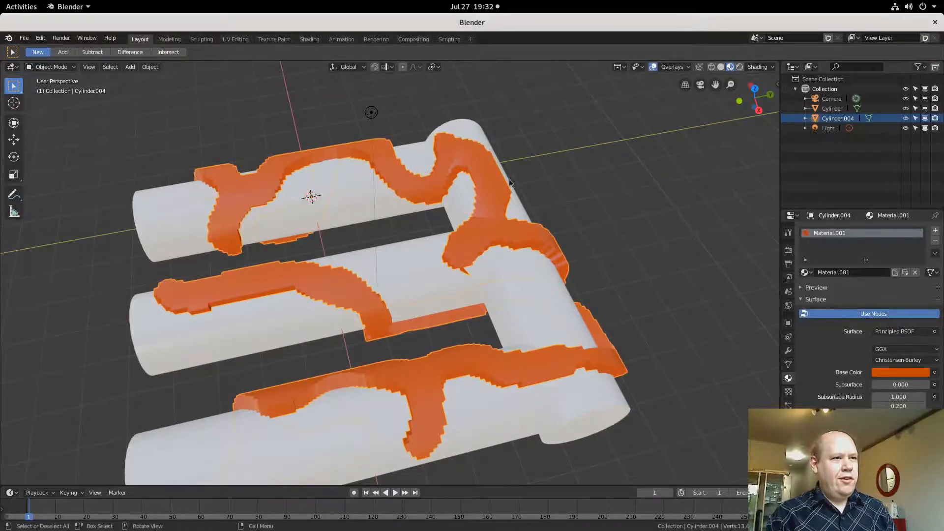
pyautogui.moveTo(509, 179); pyautogui.dragTo(548, 178, button='middle')
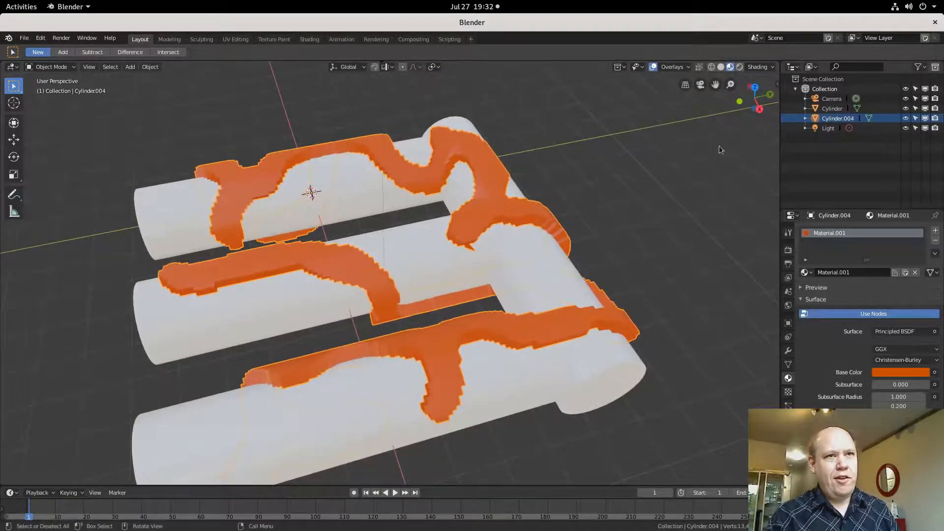
pyautogui.moveTo(616, 192); pyautogui.dragTo(651, 195, button='middle')
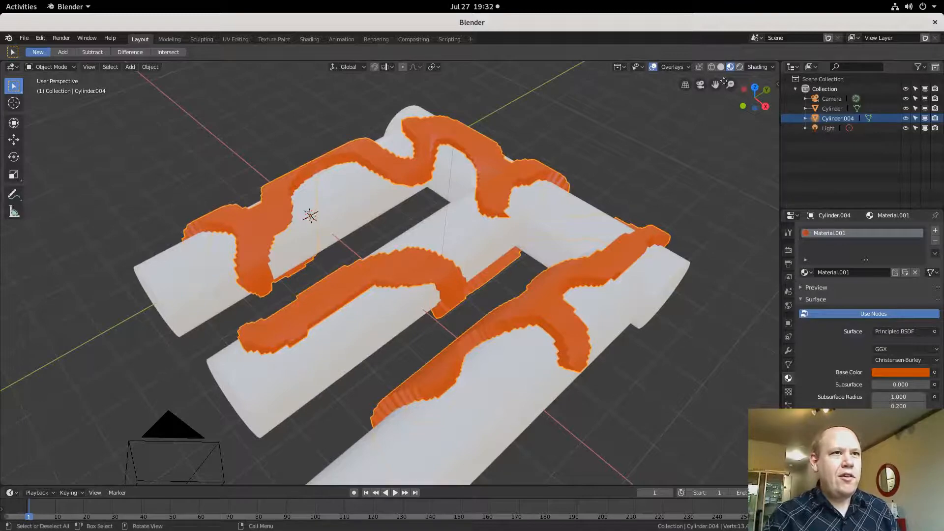
pyautogui.click(714, 67)
pyautogui.scroll(8, 601, 304)
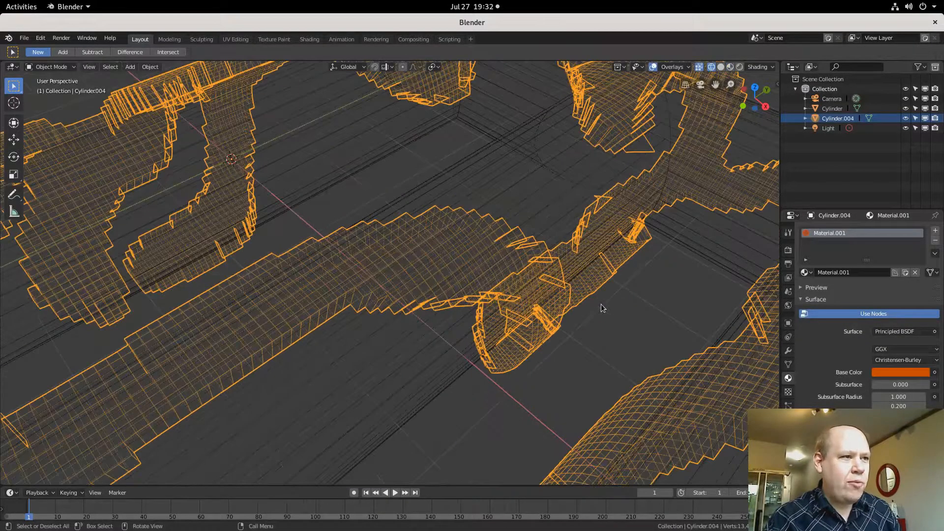
pyautogui.scroll(-8, 601, 304)
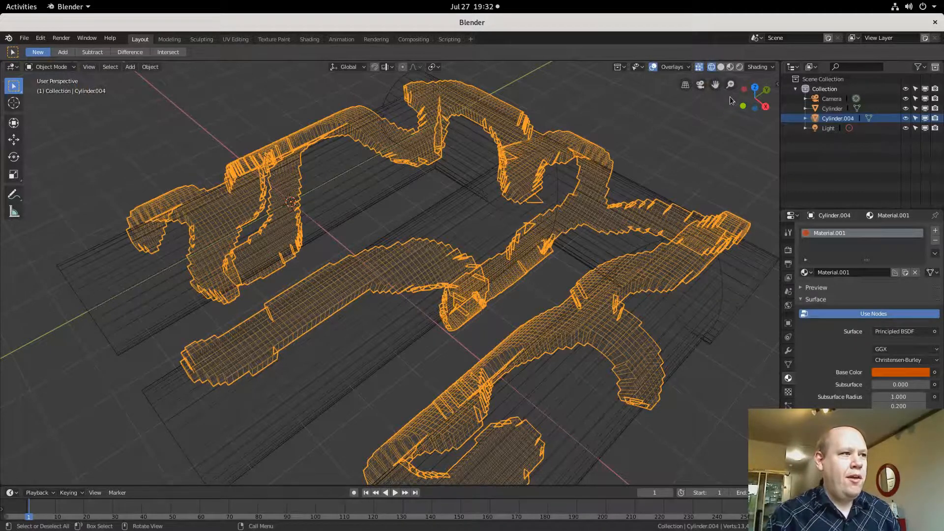
pyautogui.click(721, 67)
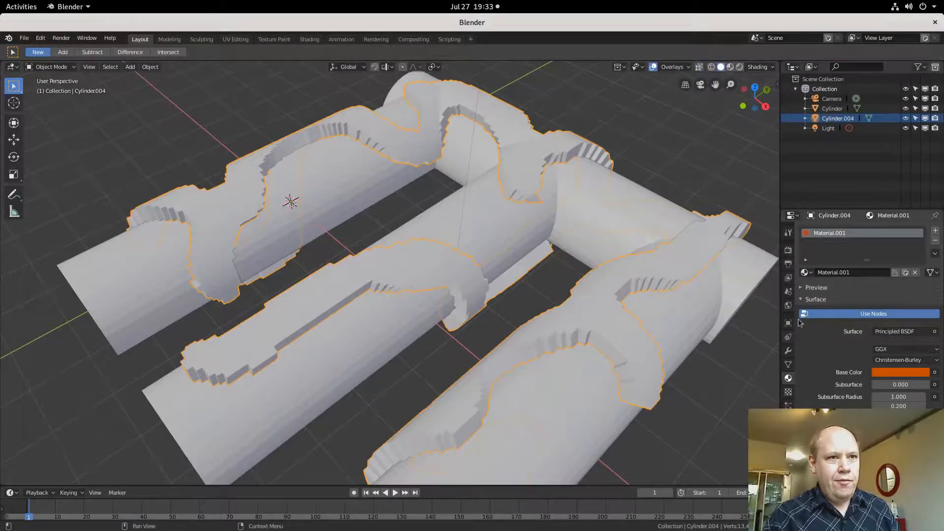
pyautogui.click(730, 67)
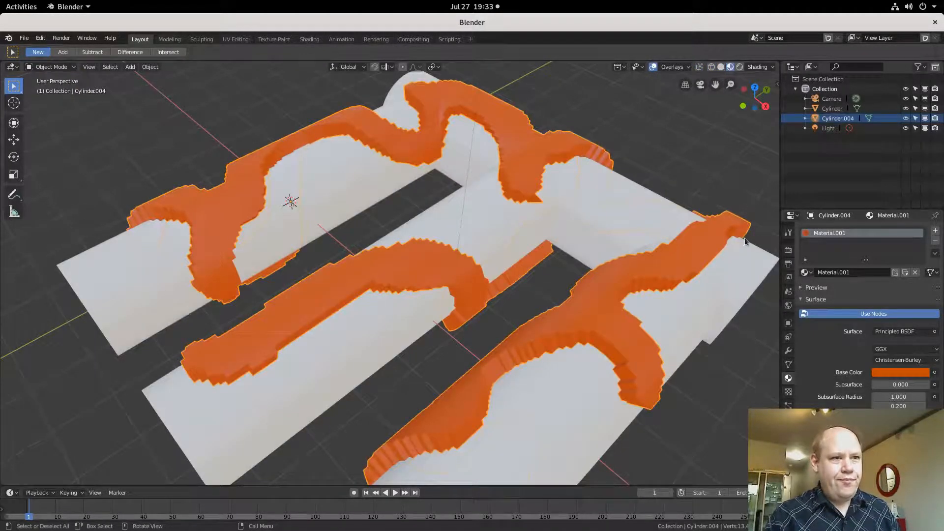
# Step: Add a Smooth modifier to the strand object and set its repeat count to 30
pyautogui.click(788, 351)
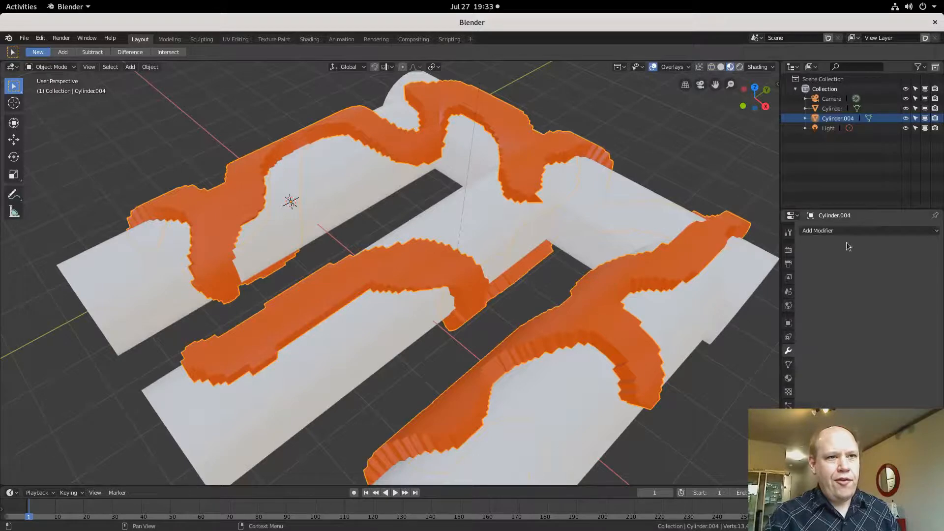
pyautogui.click(846, 230)
pyautogui.click(820, 362)
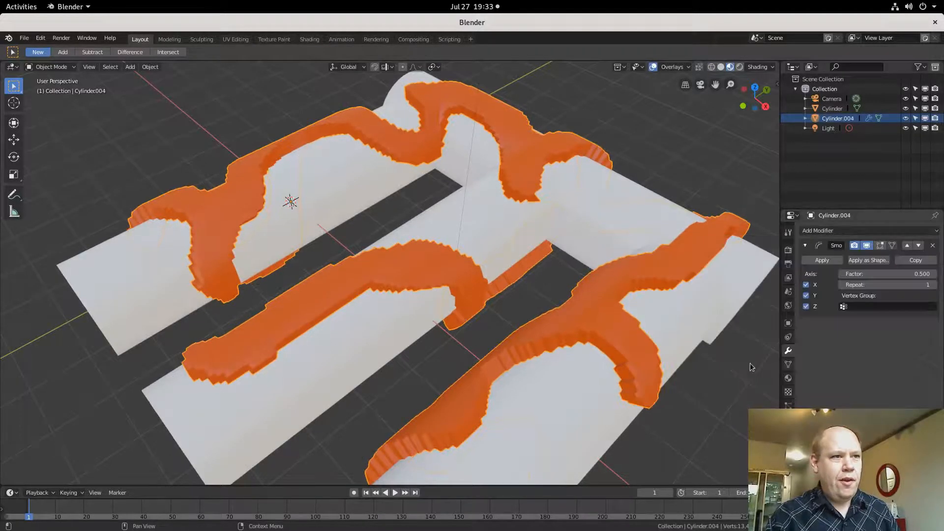
pyautogui.click(908, 284)
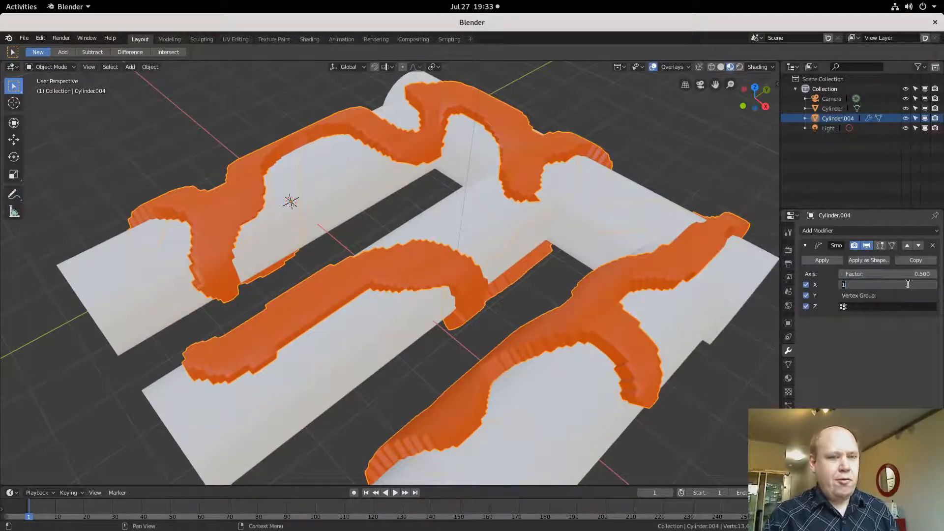
pyautogui.write('30')
pyautogui.press('Tab')
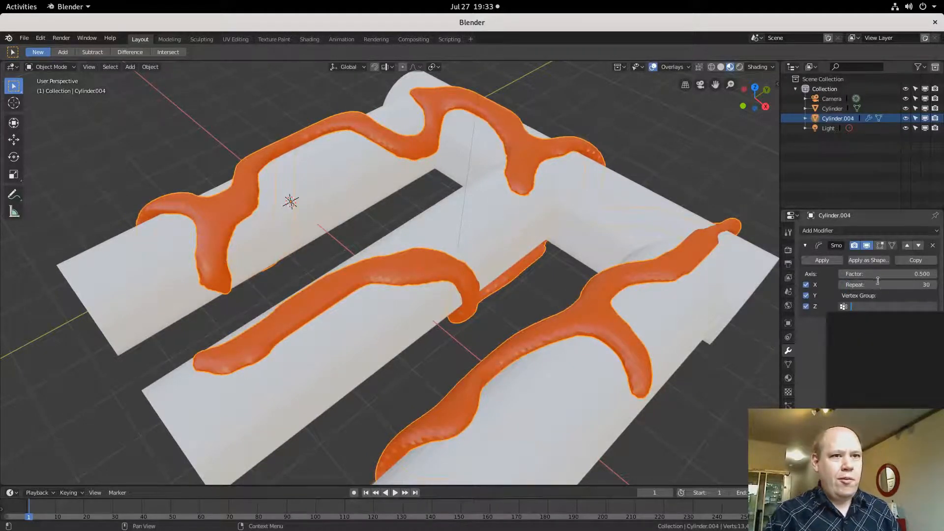
pyautogui.press('Escape')
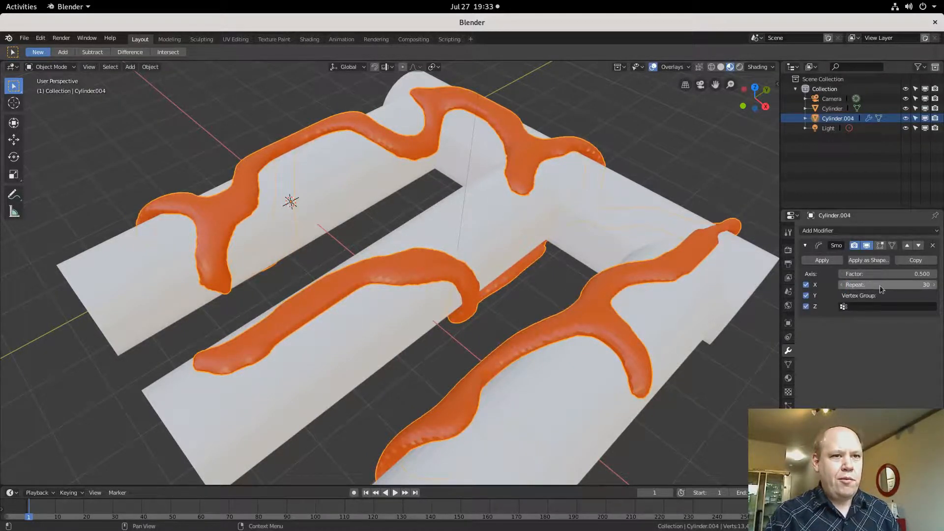
# Step: Reduce the Smooth modifier's repeat count to 10 and apply the modifier to the strand object
pyautogui.click(880, 285)
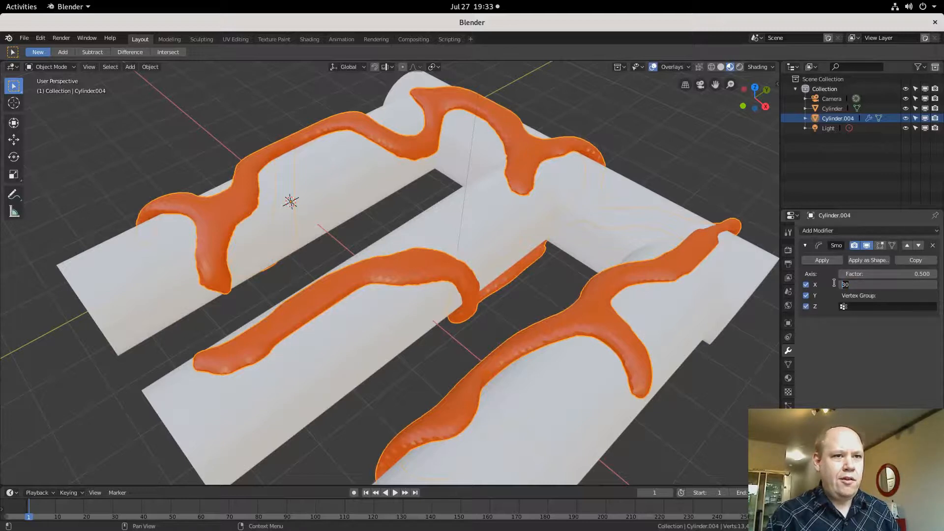
pyautogui.write('1')
pyautogui.press('Tab')
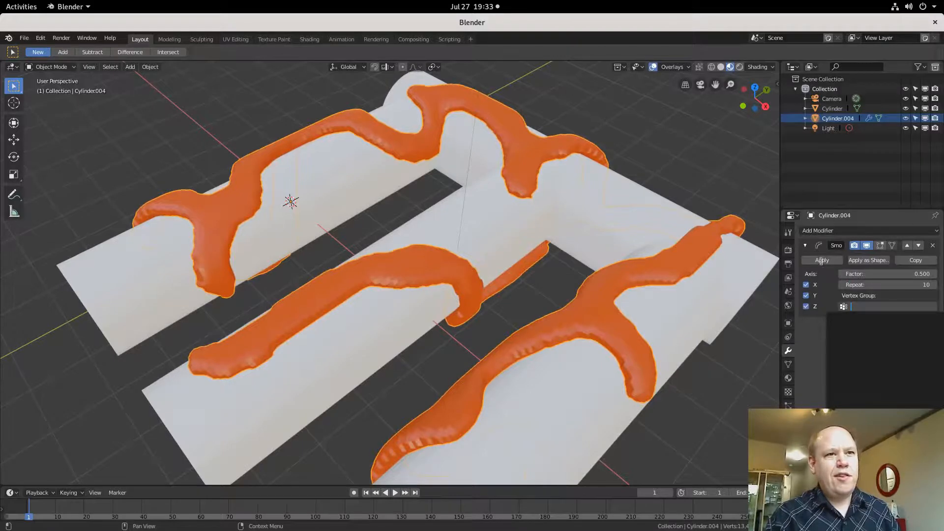
pyautogui.click(822, 261)
pyautogui.moveTo(598, 241); pyautogui.dragTo(2, 166, button='middle')
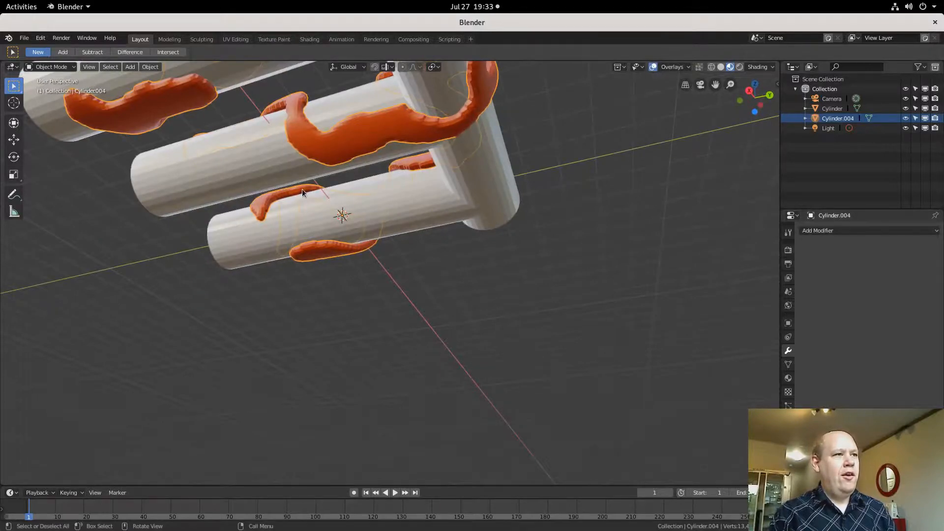
pyautogui.moveTo(302, 189); pyautogui.dragTo(504, 124, button='middle')
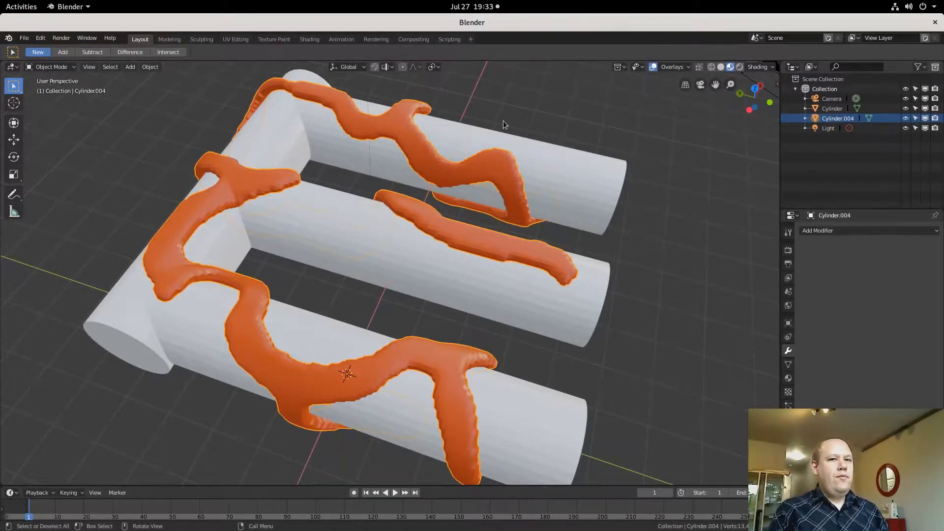